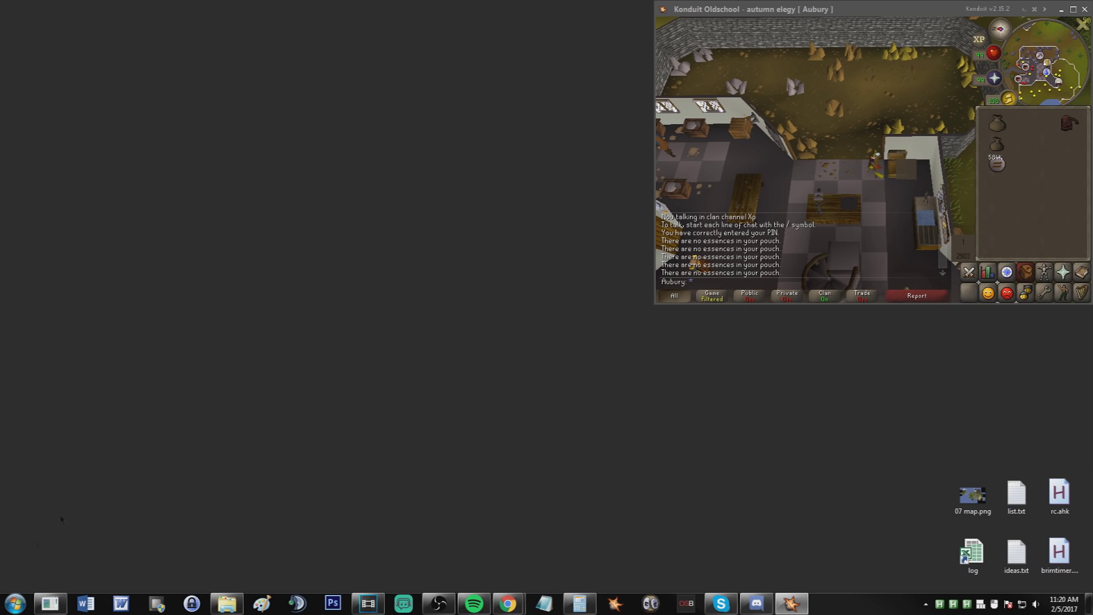
Open the Ease of Access Center in Control Panel from the Start menu.
{"action": "left_click", "coordinate": [16, 603]}
{"action": "left_click", "coordinate": [181, 442]}
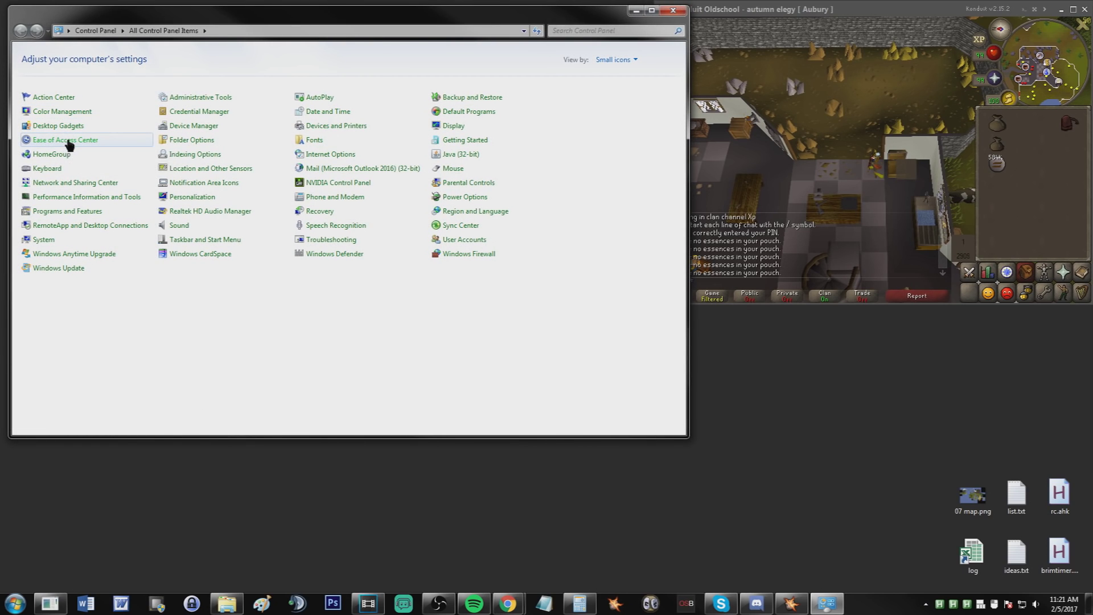
{"action": "left_click", "coordinate": [67, 141]}
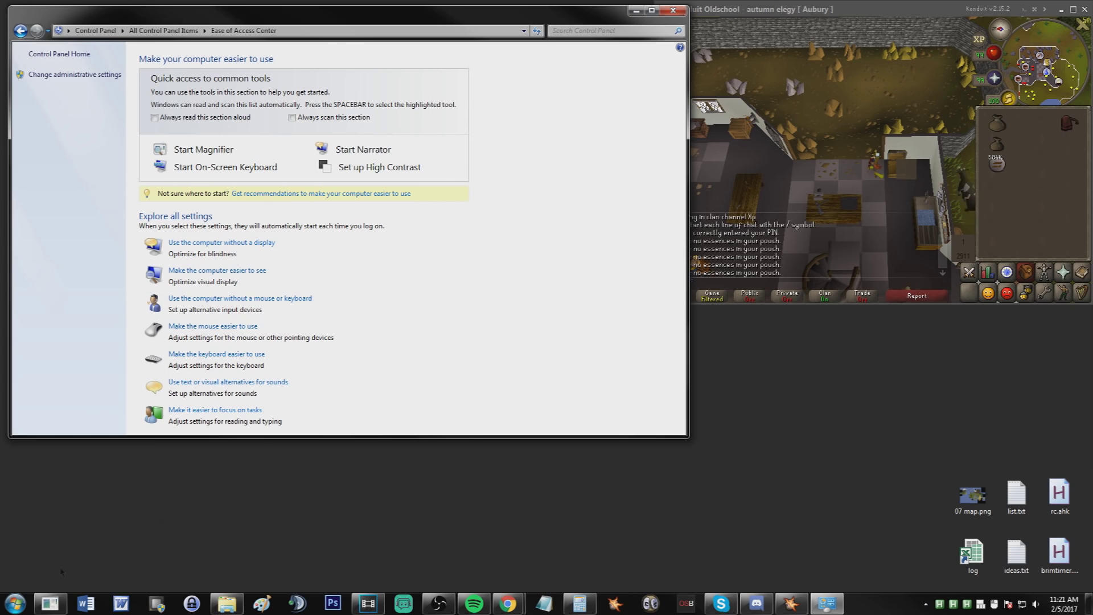
Search the Start menu for 'mousekeys' and open the MouseKeys setting.
{"action": "left_click", "coordinate": [14, 603]}
{"action": "type", "text": "mousekeys"}
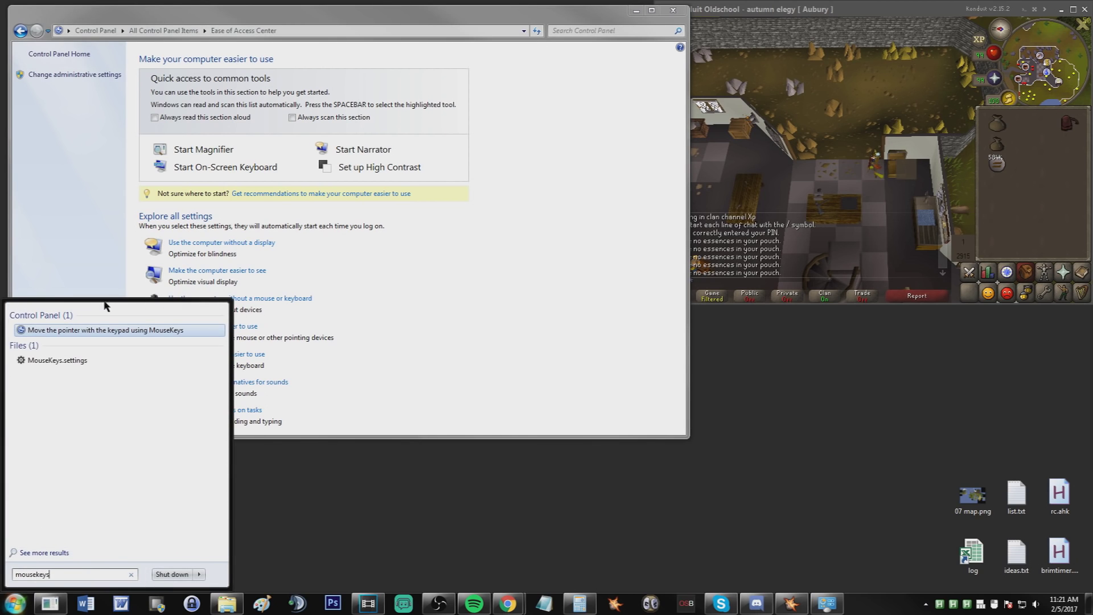
{"action": "left_click", "coordinate": [113, 331]}
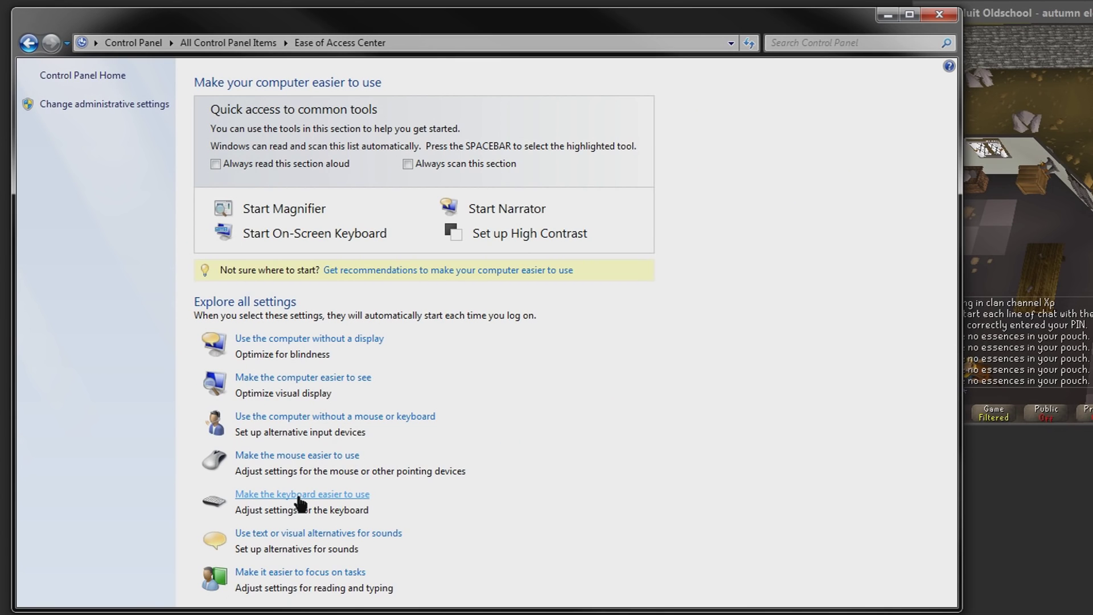
Go through 'Make the keyboard easier to use' to the Set up Mouse Keys page.
{"action": "left_click", "coordinate": [299, 495]}
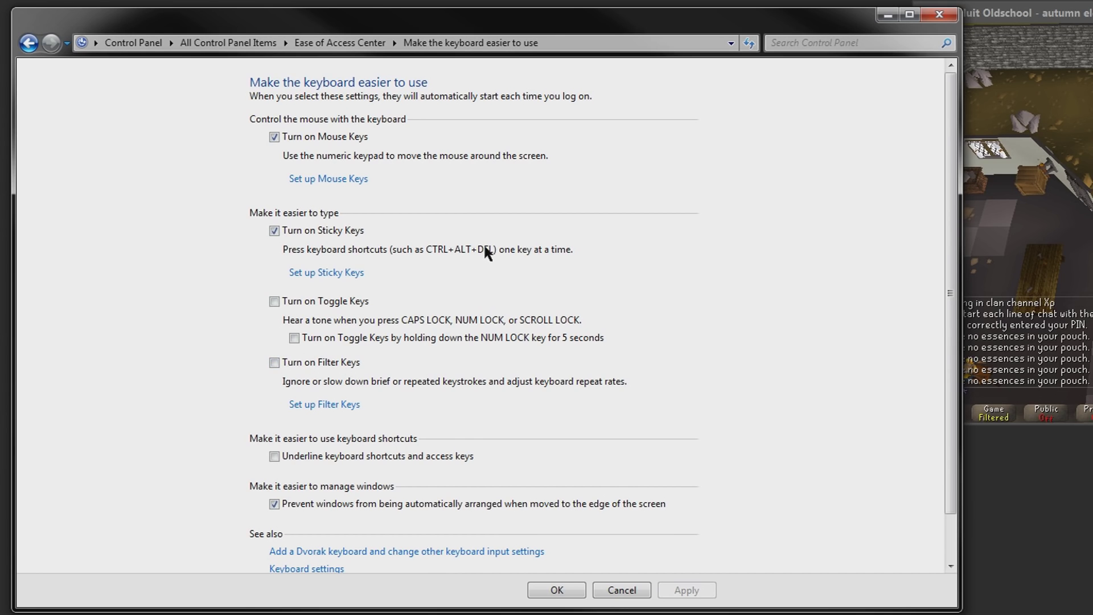
{"action": "left_click", "coordinate": [315, 177]}
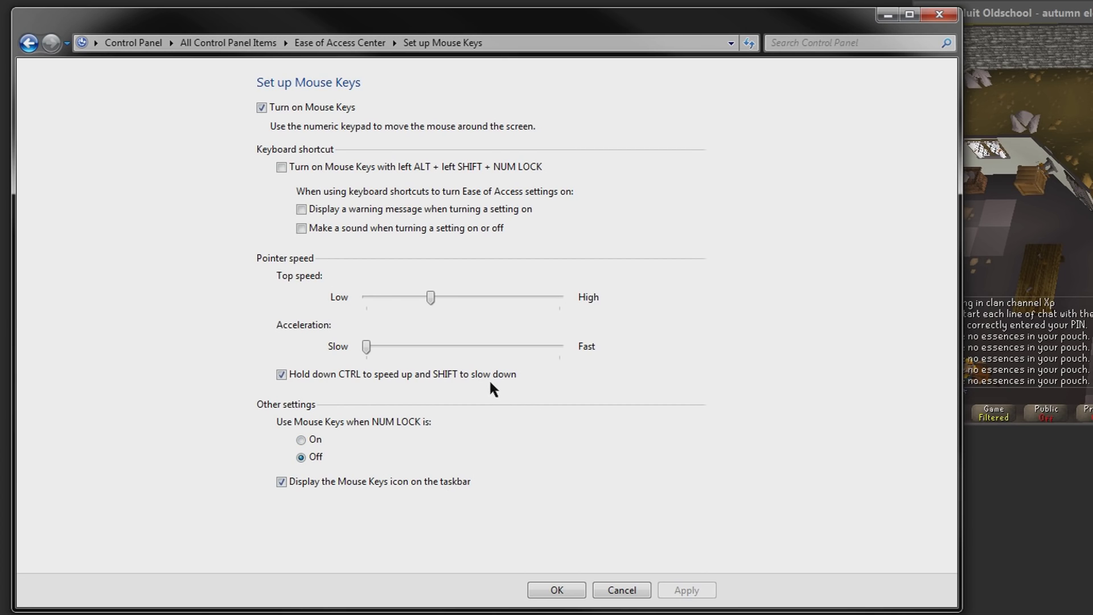
Adjust the Mouse Keys pointer Top speed slider.
{"action": "left_click", "coordinate": [431, 295]}
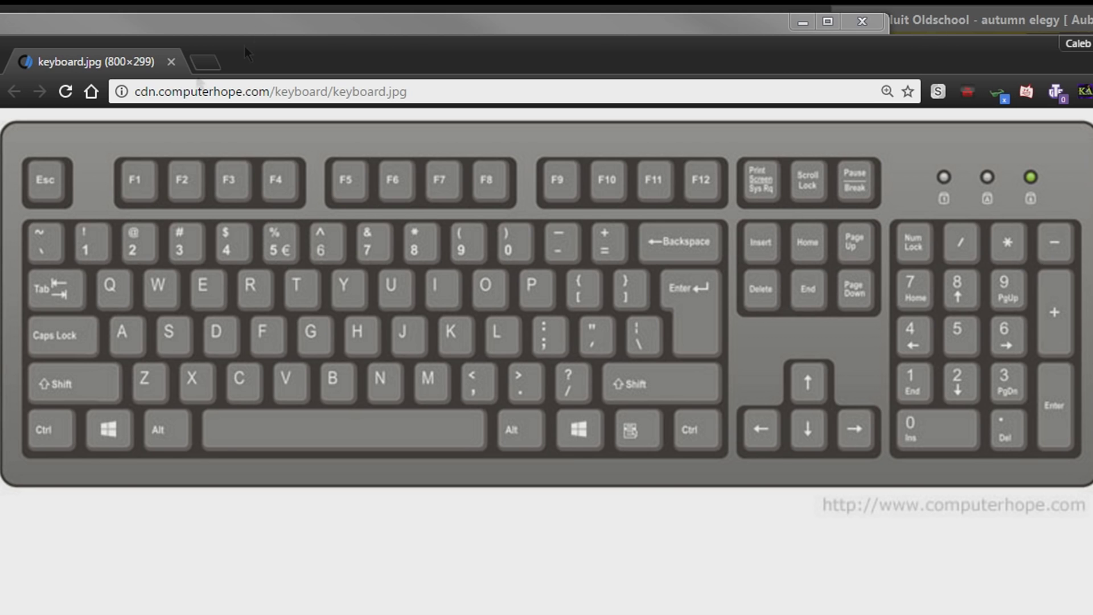
Open a new Chrome tab beside the keyboard.jpg keypad diagram.
{"action": "left_click", "coordinate": [205, 61]}
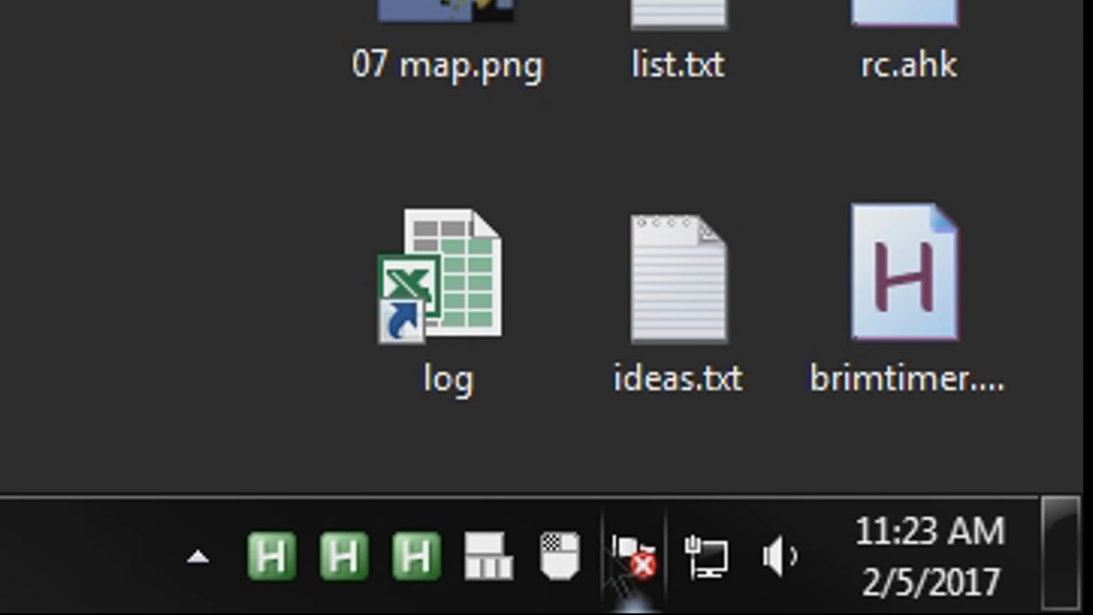
Make keypad clicks act as both buttons and test right-clicks across the page.
{"action": "key", "text": "KP_Multiply"}
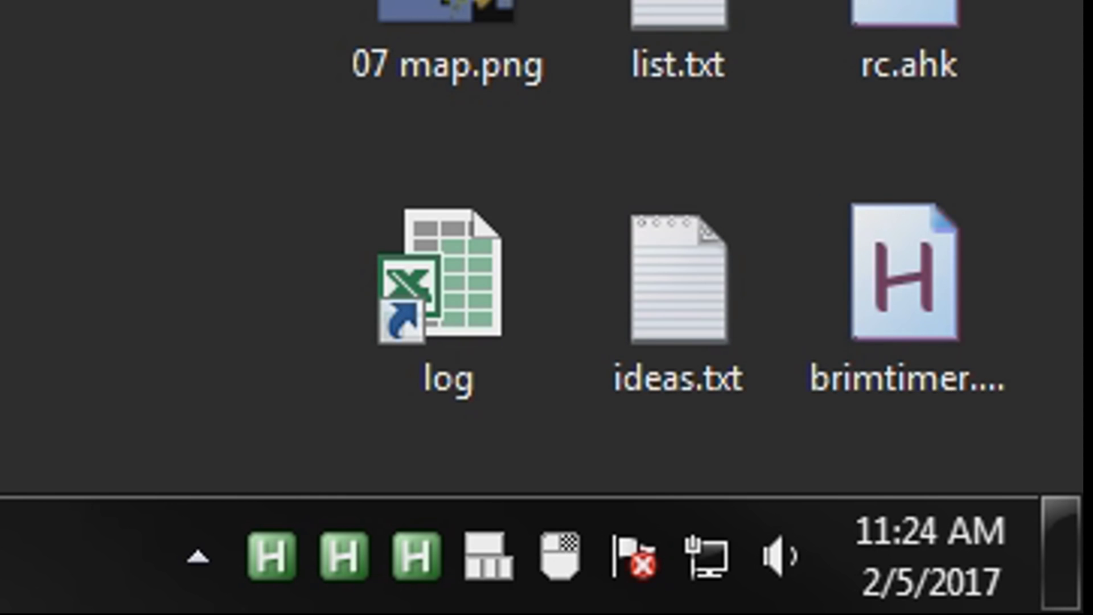
{"action": "right_click", "coordinate": [315, 105]}
{"action": "right_click", "coordinate": [287, 152]}
{"action": "right_click", "coordinate": [540, 274]}
{"action": "right_click", "coordinate": [461, 362]}
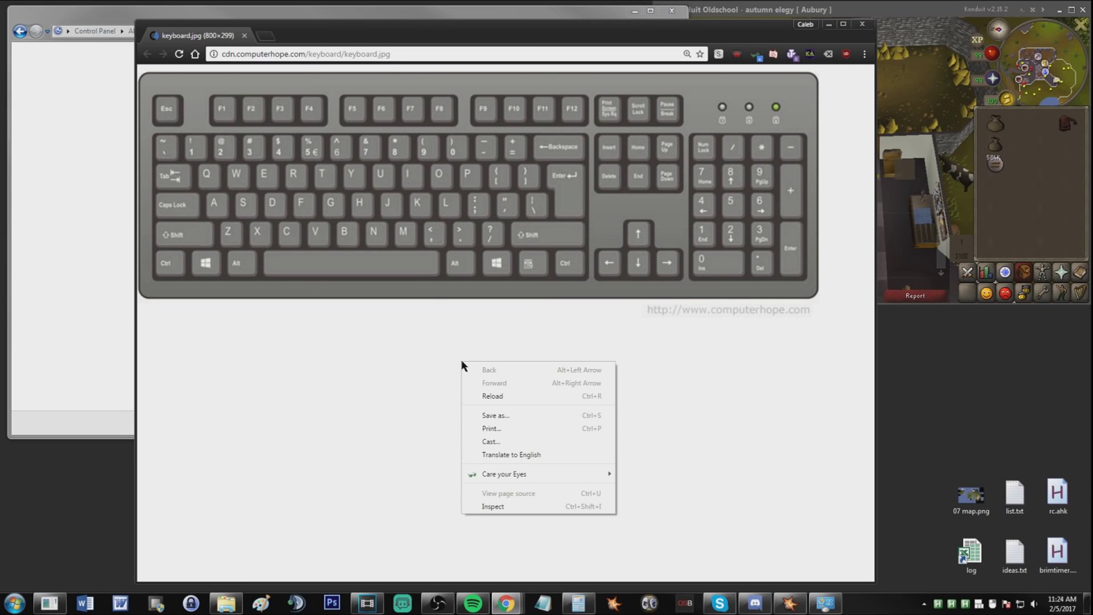
{"action": "right_click", "coordinate": [493, 130]}
Dismiss the context menu, reopen Mouse Keys settings from the tray, and switch to the game.
{"action": "left_click", "coordinate": [430, 135]}
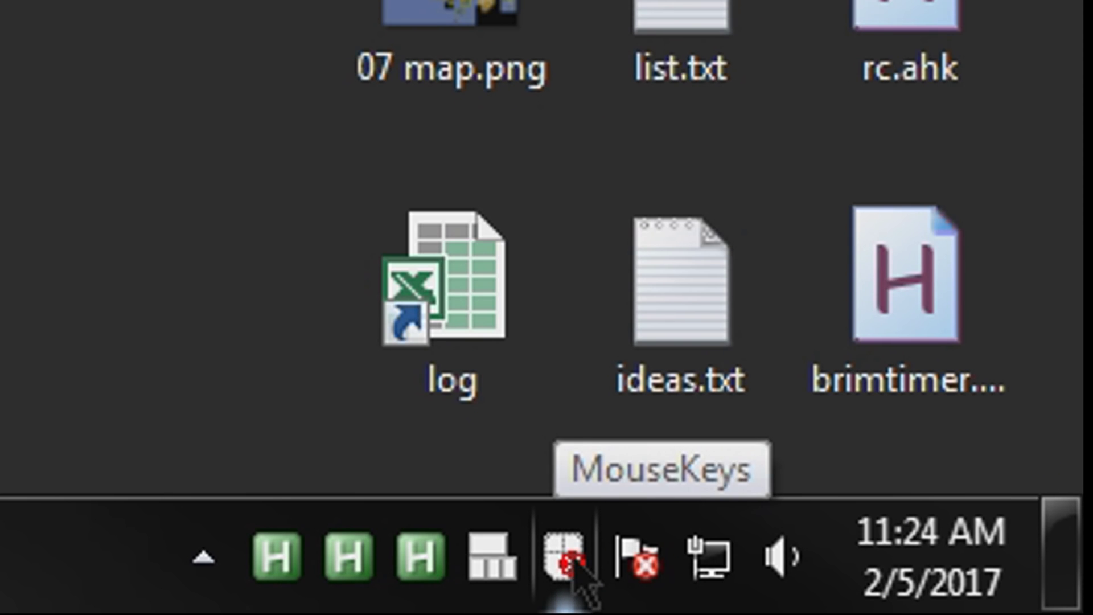
{"action": "double_click", "coordinate": [574, 561]}
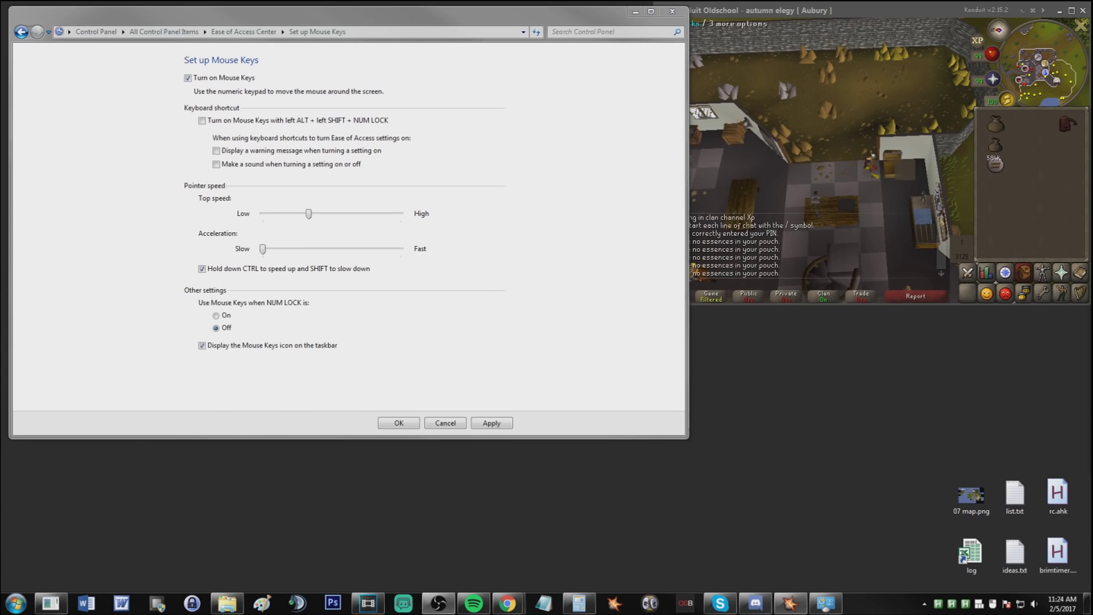
{"action": "key", "text": "alt+Tab"}
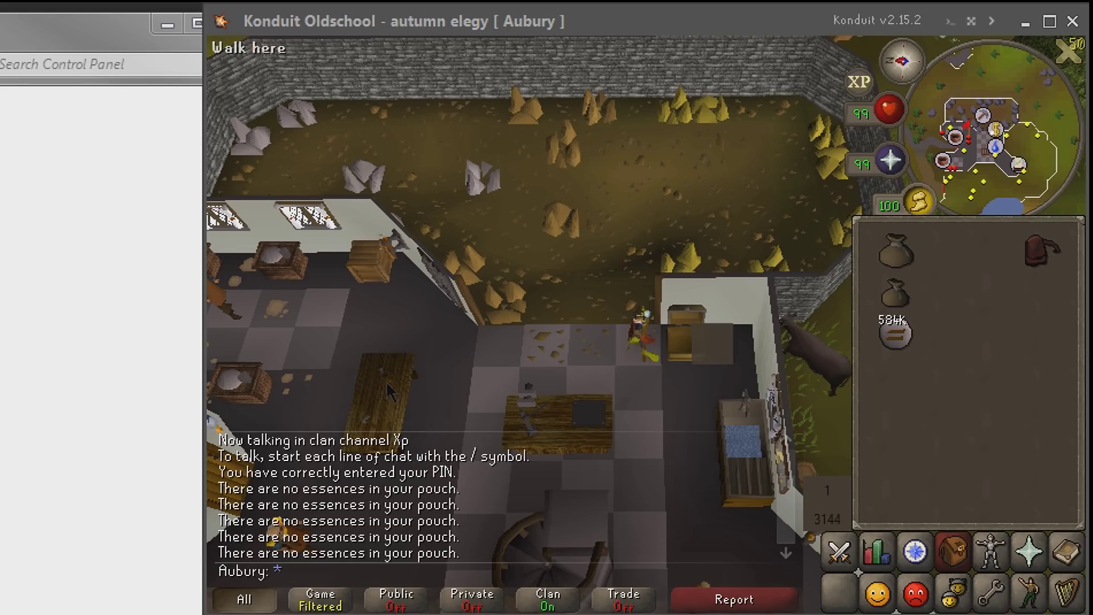
Walk around the bank room, check the bank chest's options, then return to Control Panel.
{"action": "left_click", "coordinate": [680, 330]}
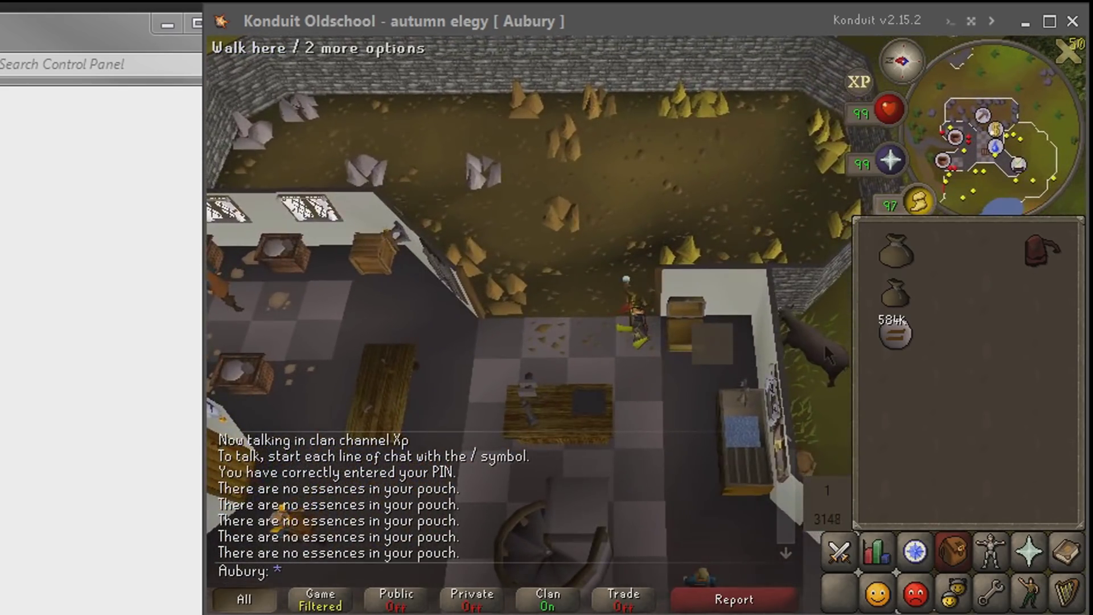
{"action": "right_click", "coordinate": [701, 344]}
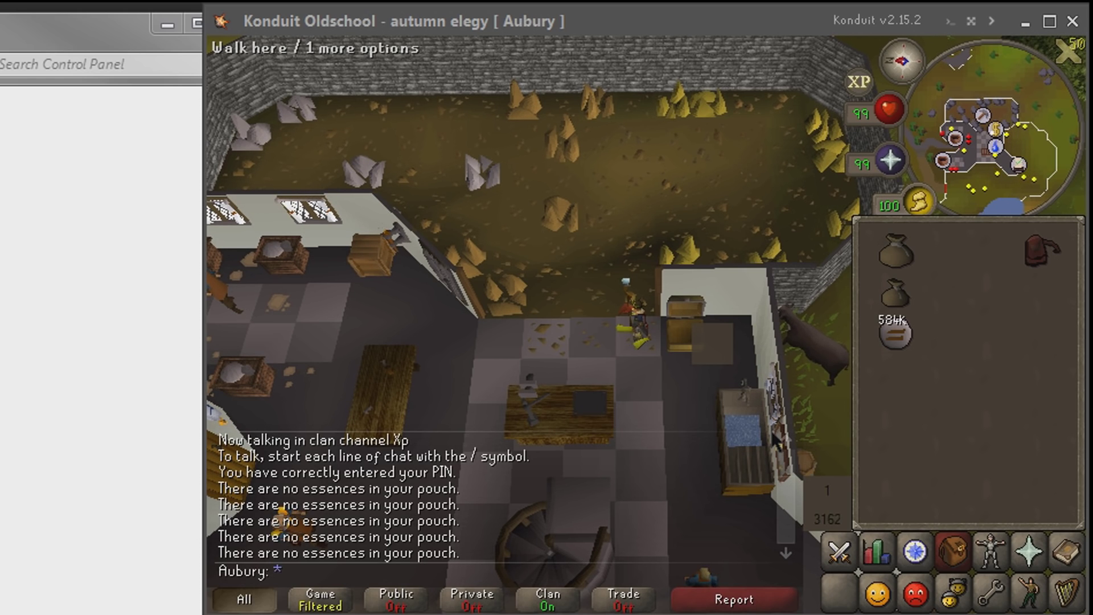
{"action": "left_click", "coordinate": [773, 436]}
{"action": "left_click", "coordinate": [2, 379]}
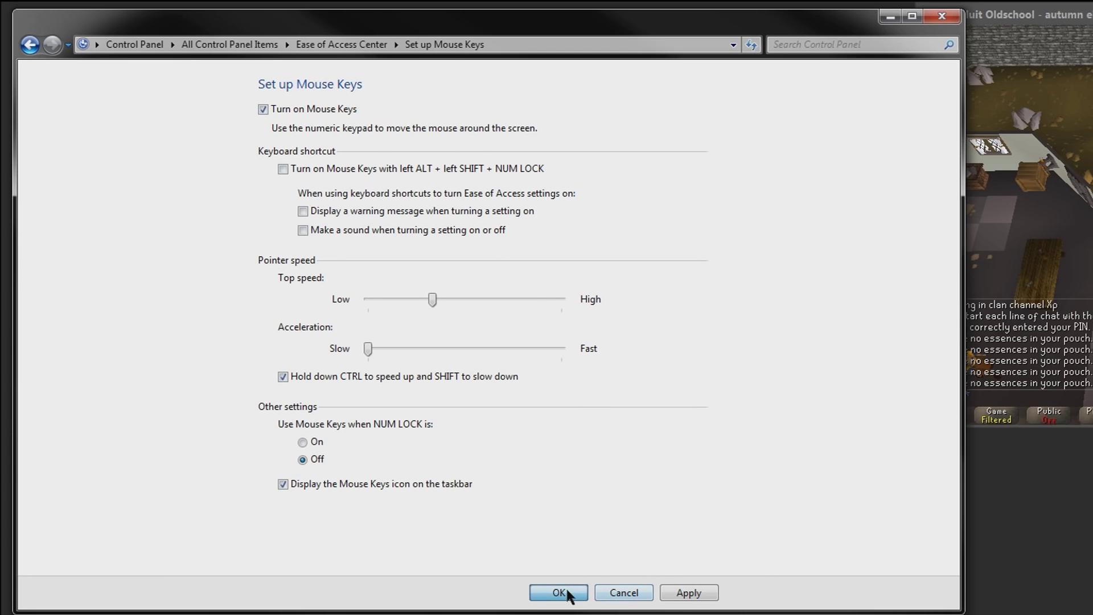
Confirm the Mouse Keys settings with OK and go to the Sticky Keys setup page.
{"action": "key", "text": "Return"}
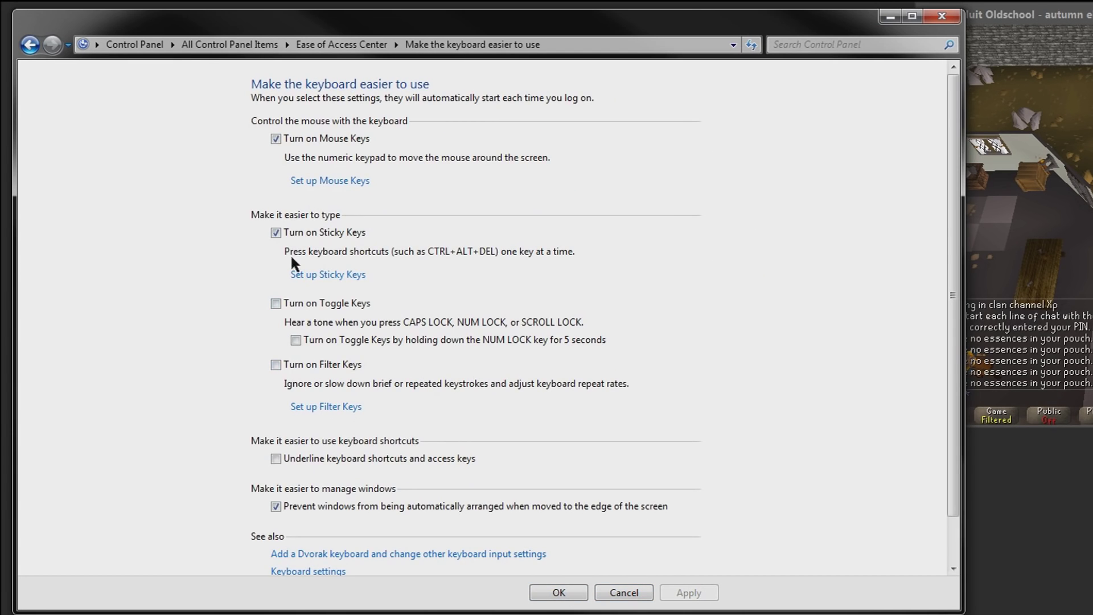
{"action": "left_click", "coordinate": [326, 276]}
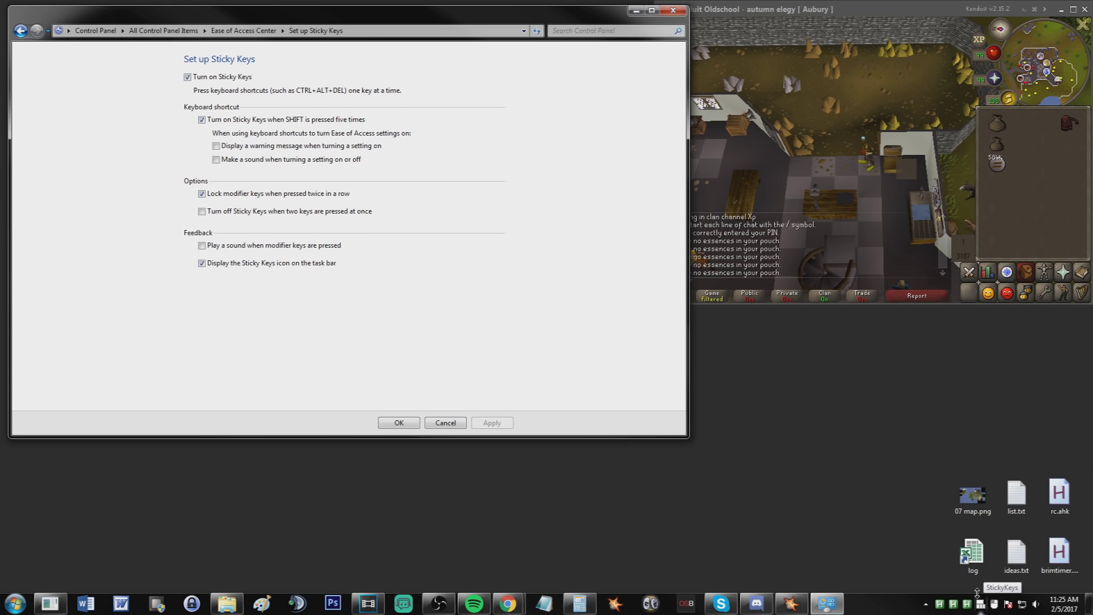
Review the StickyKeys notification-icon options without changes, then bring the game window forward.
{"action": "left_click", "coordinate": [926, 603]}
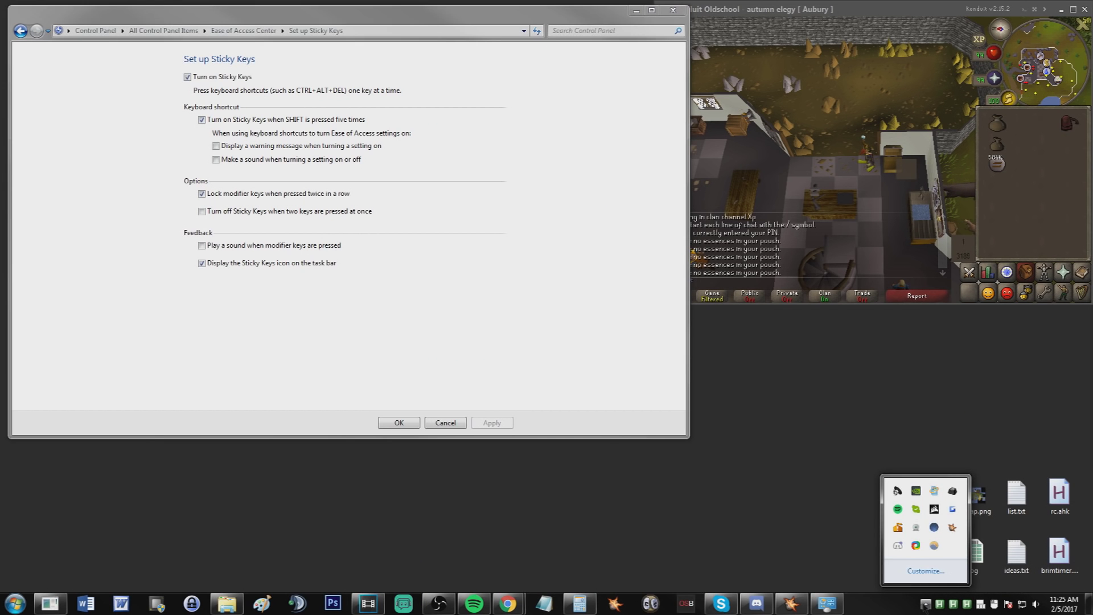
{"action": "left_click", "coordinate": [824, 529]}
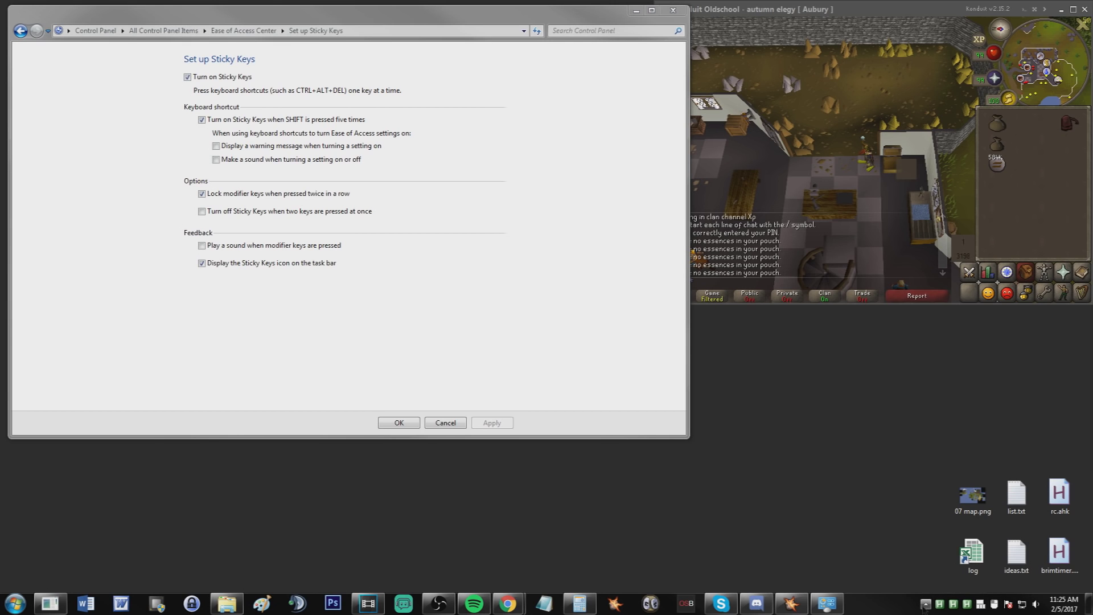
{"action": "left_click", "coordinate": [926, 604]}
{"action": "left_click", "coordinate": [926, 571]}
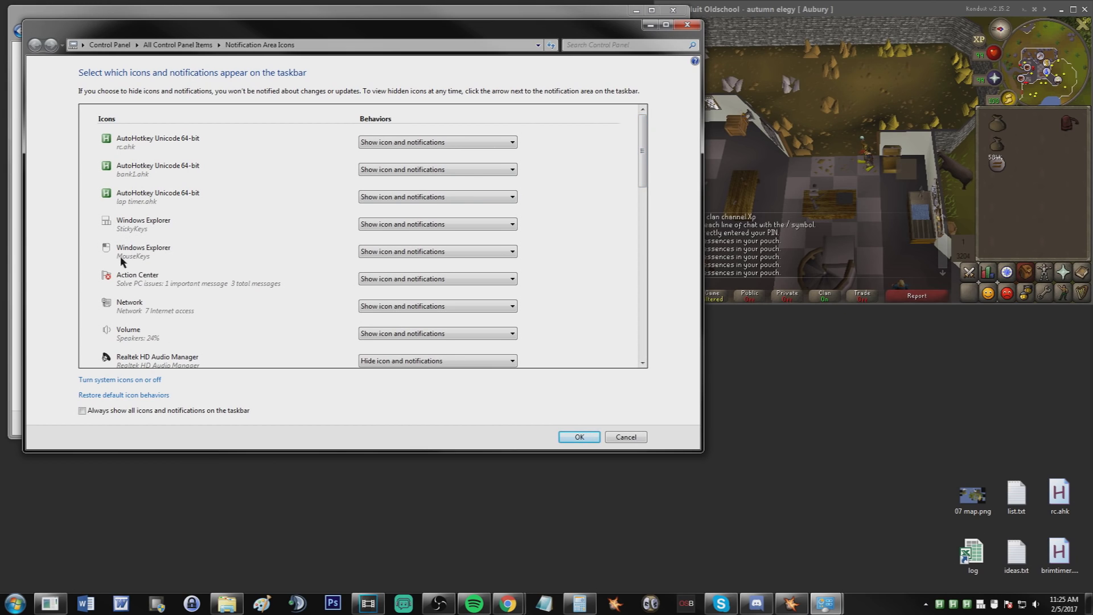
{"action": "left_click", "coordinate": [443, 227]}
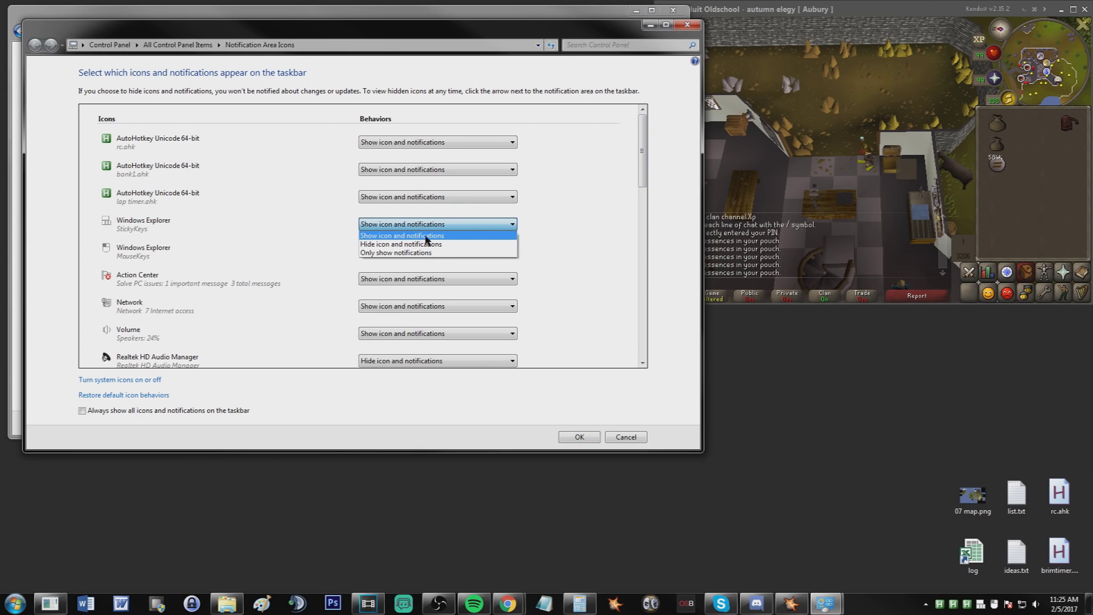
{"action": "left_click", "coordinate": [569, 225]}
{"action": "left_click", "coordinate": [579, 437]}
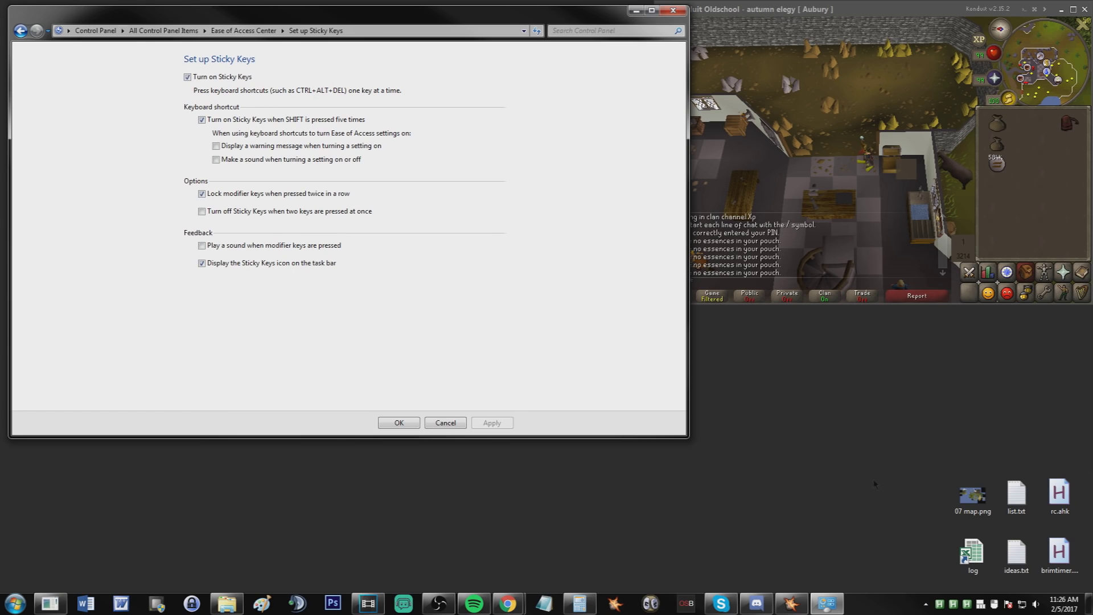
{"action": "left_click", "coordinate": [1047, 252]}
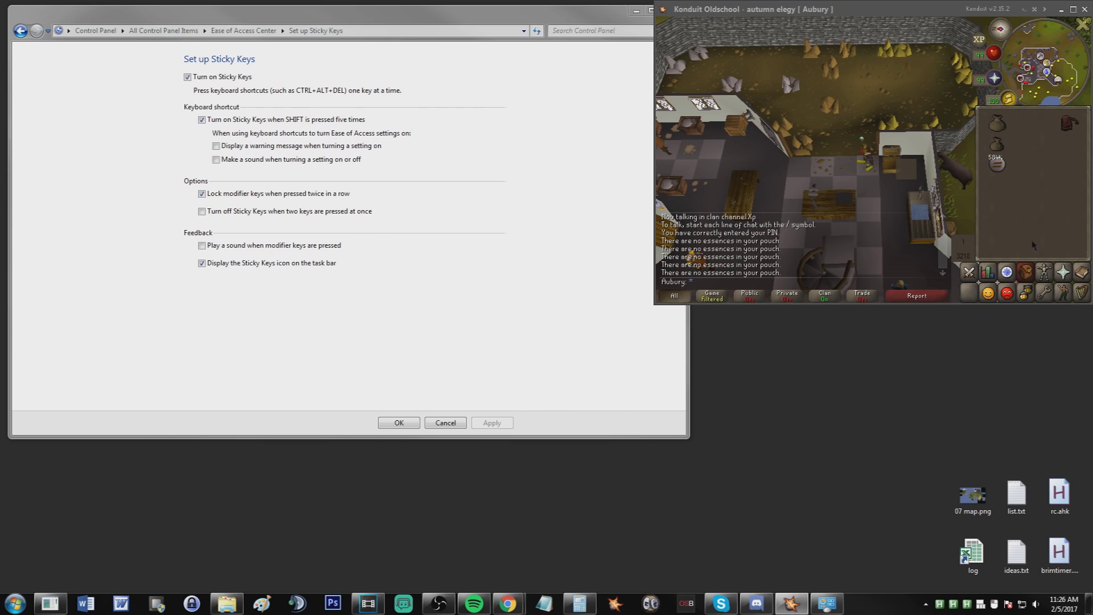
Switch from the Sticky Keys page back to the game and rotate the camera right.
{"action": "left_click", "coordinate": [492, 290]}
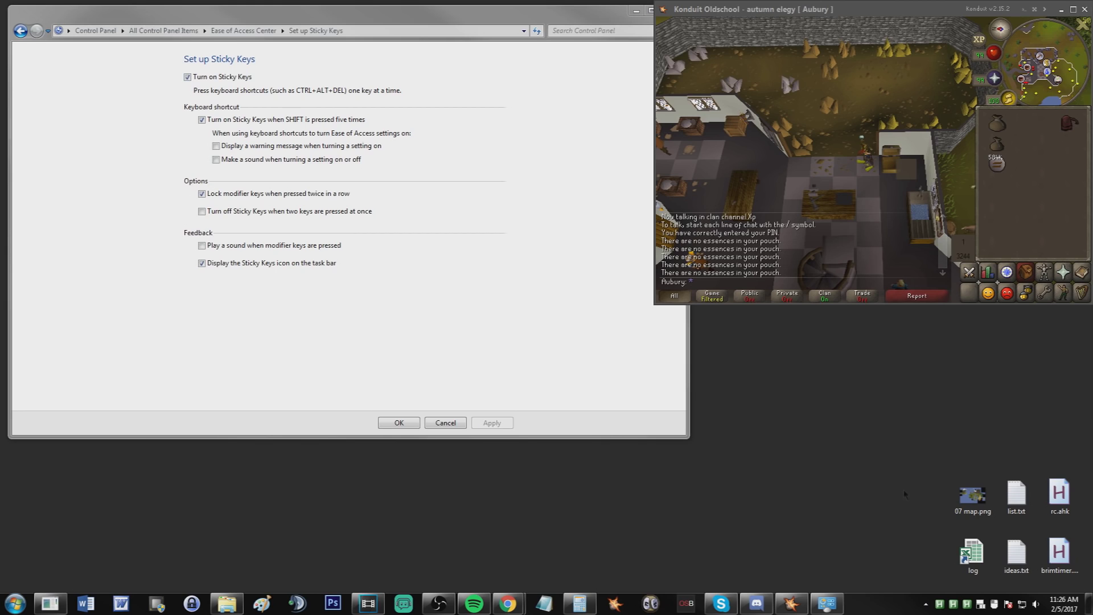
{"action": "left_click", "coordinate": [937, 200]}
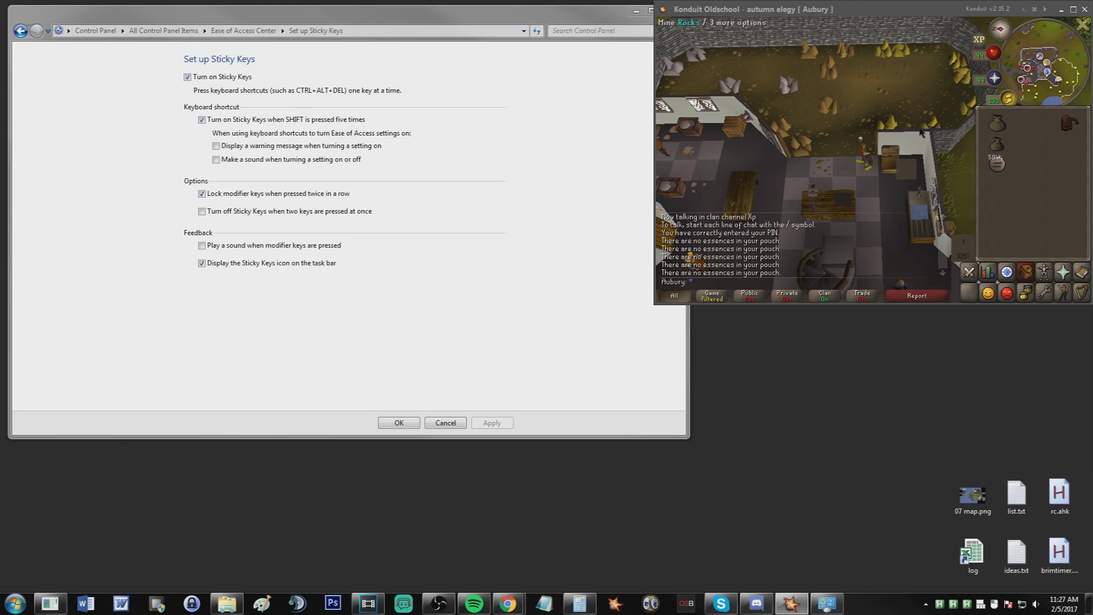
{"action": "key", "text": "Right"}
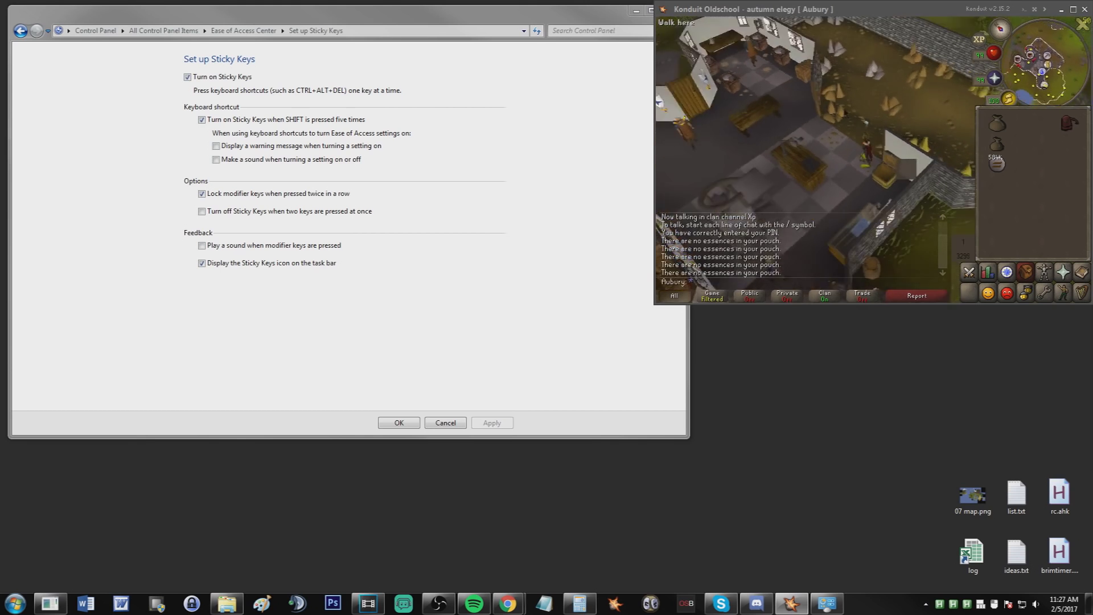
Turn the camera overhead toward the bank chest, open the bank, then show the AutoHotkey script menu.
{"action": "key", "text": "Right"}
{"action": "key", "text": "Up"}
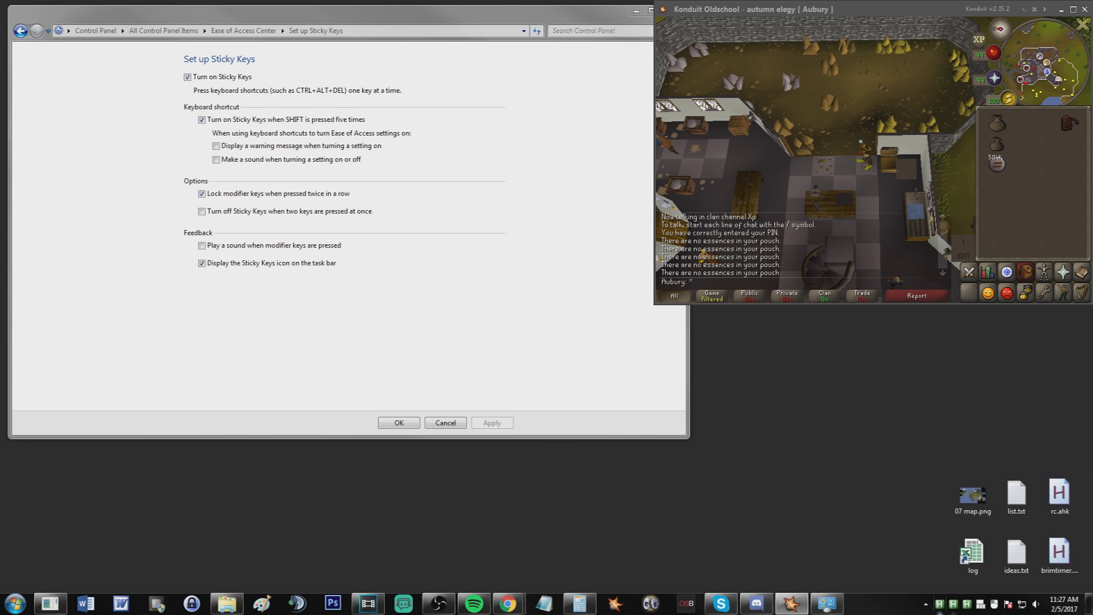
{"action": "key", "text": "Left"}
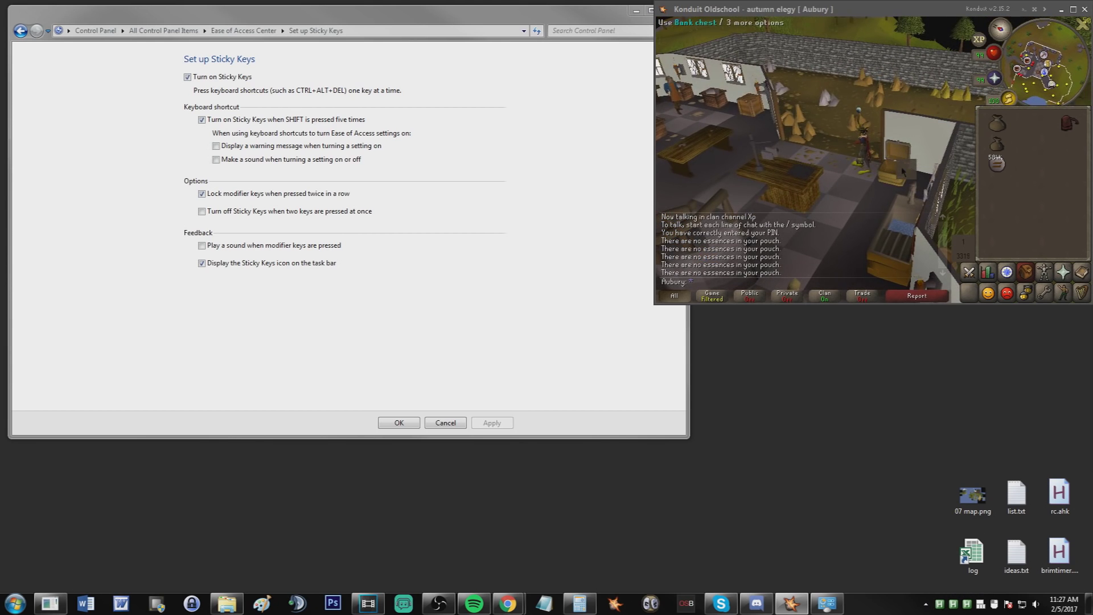
{"action": "left_click", "coordinate": [902, 168]}
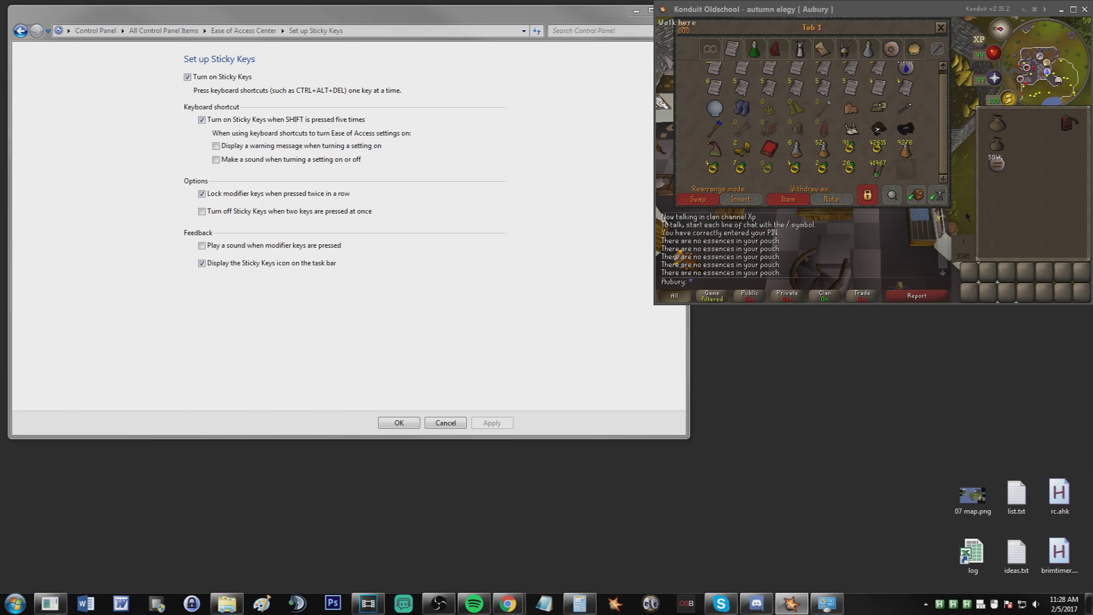
{"action": "right_click", "coordinate": [940, 603]}
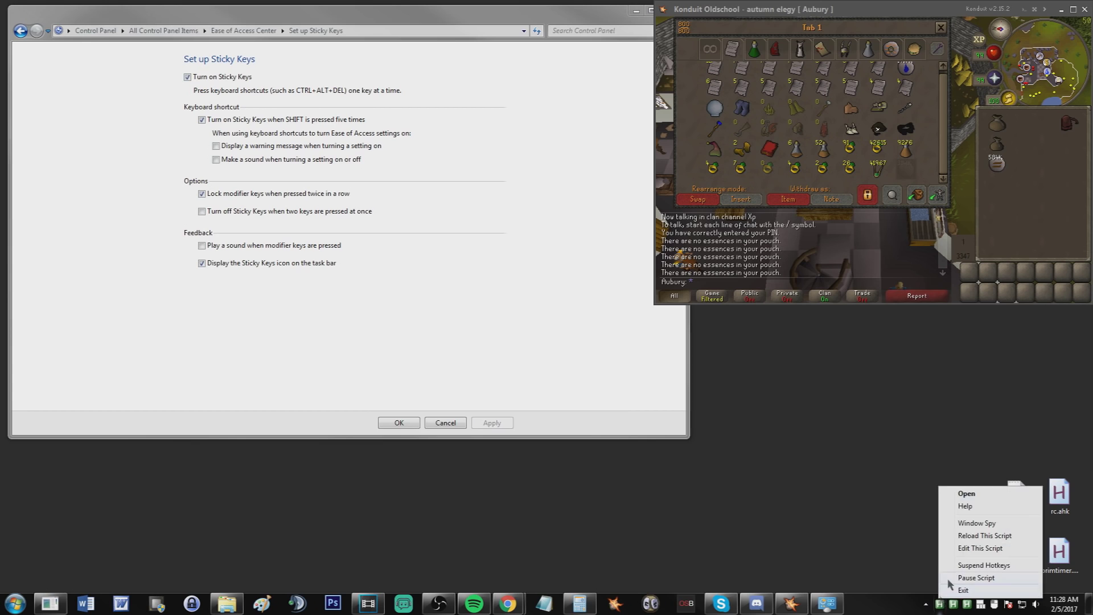
Open rc.ahk in Notepad from the tray and review its middle-button hotkey lines.
{"action": "left_click", "coordinate": [962, 549]}
{"action": "left_click_drag", "start_coordinate": [356, 66], "coordinate": [769, 93]}
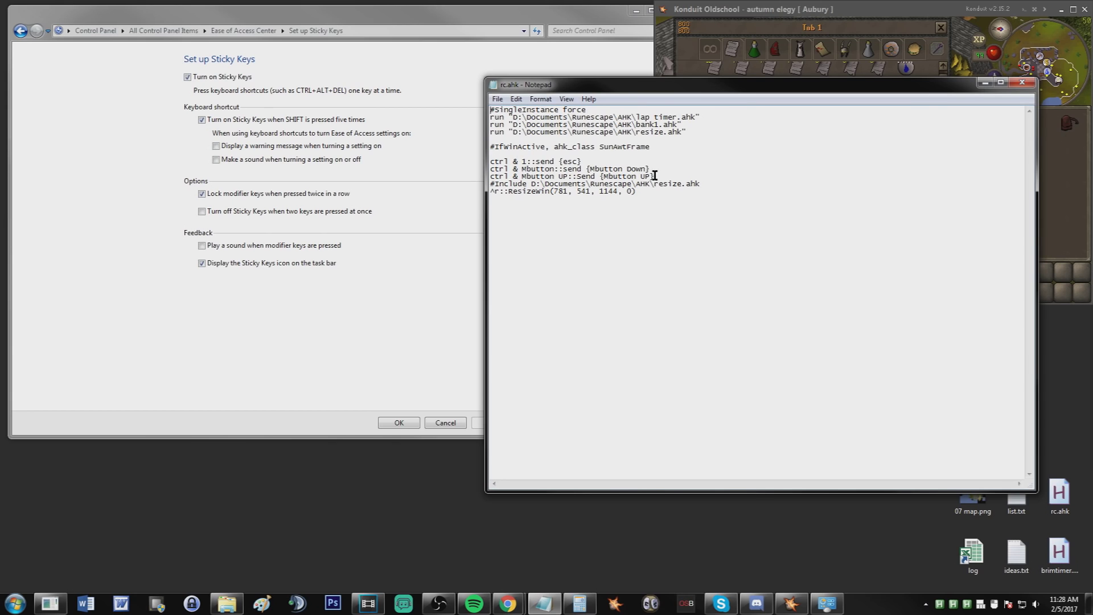
{"action": "left_click_drag", "start_coordinate": [653, 177], "coordinate": [462, 169]}
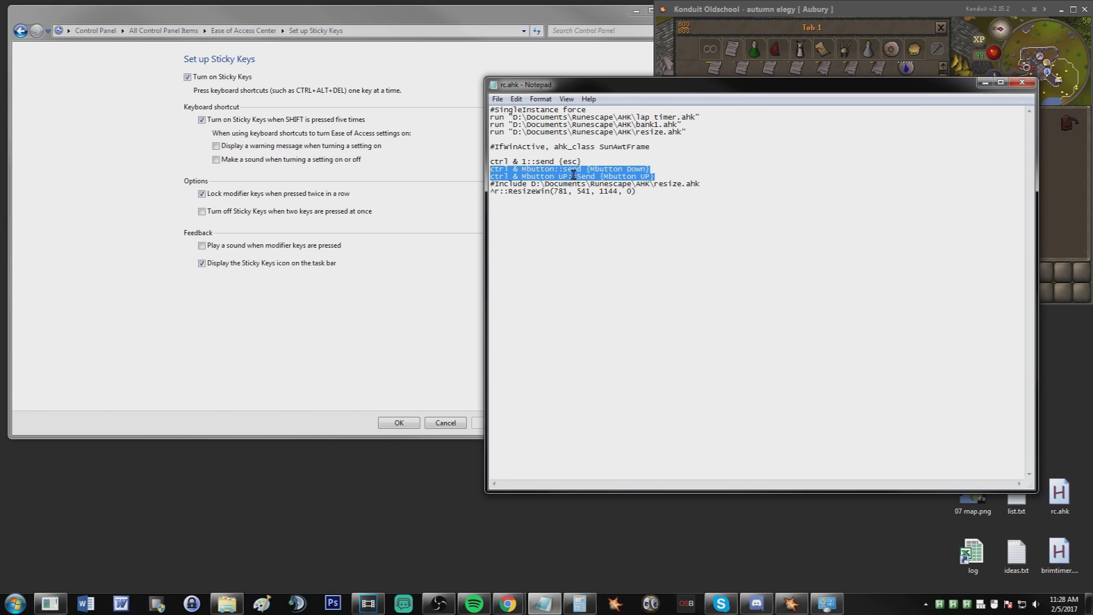
{"action": "left_click", "coordinate": [524, 169]}
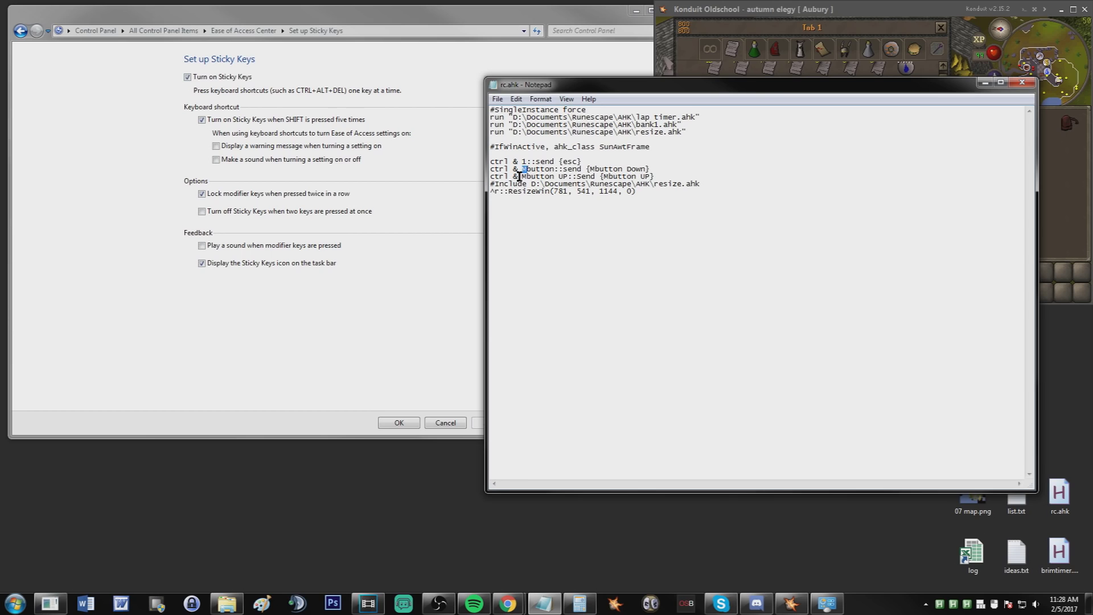
{"action": "key", "text": "Right"}
{"action": "key", "text": "Right"}
{"action": "key", "text": "Right"}
Look over the run lines that launch the helper scripts, including the lap timer.
{"action": "left_click_drag", "start_coordinate": [691, 132], "coordinate": [456, 114]}
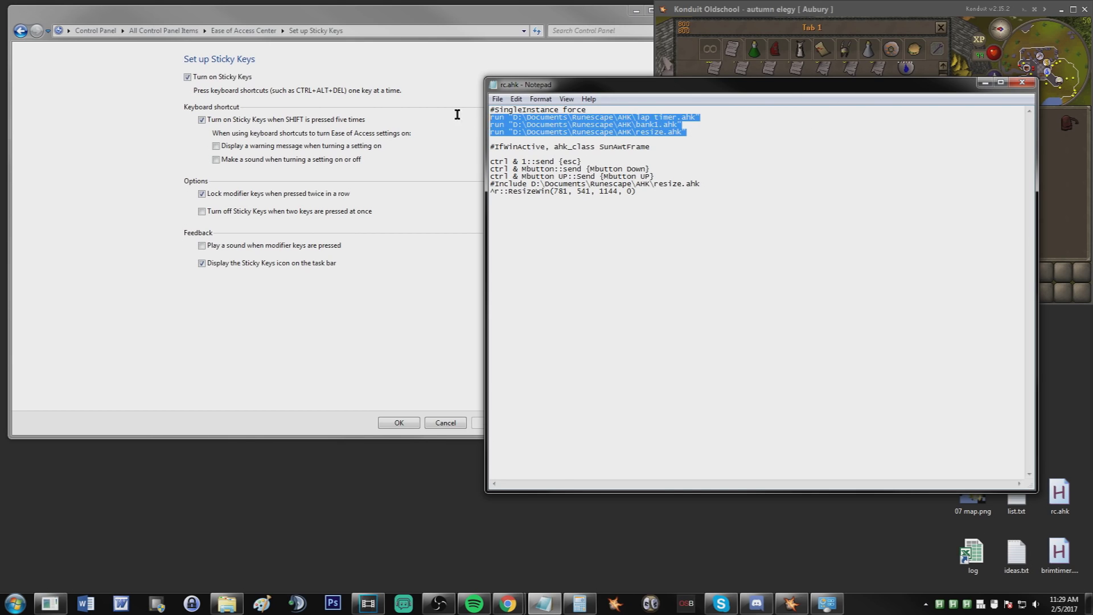
{"action": "left_click", "coordinate": [692, 132]}
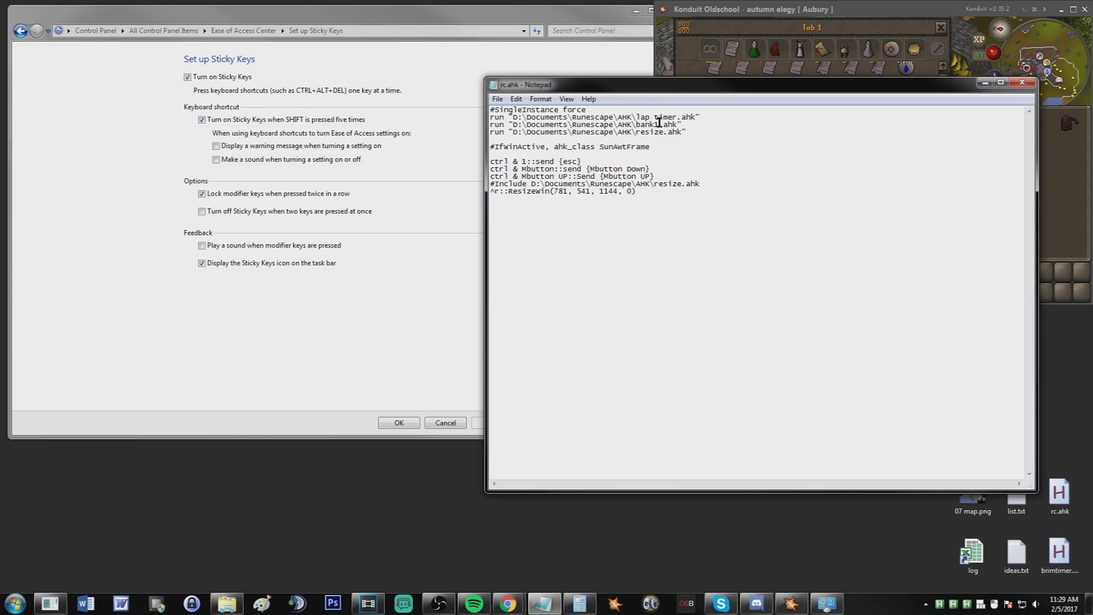
{"action": "left_click_drag", "start_coordinate": [677, 117], "coordinate": [636, 126]}
{"action": "left_click_drag", "start_coordinate": [844, 88], "coordinate": [620, 147]}
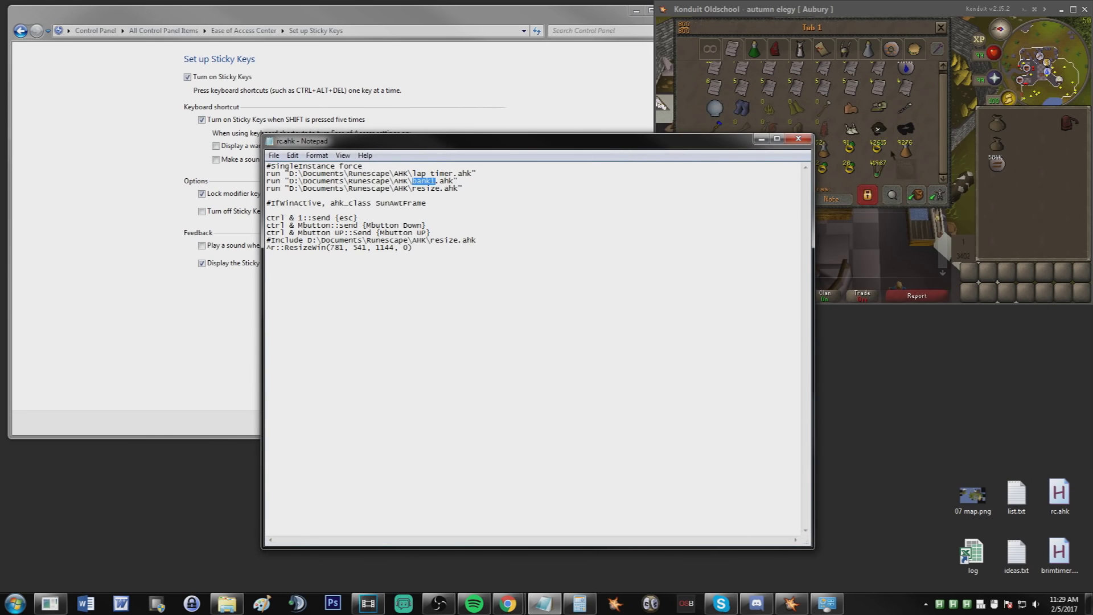
{"action": "left_click", "coordinate": [520, 276]}
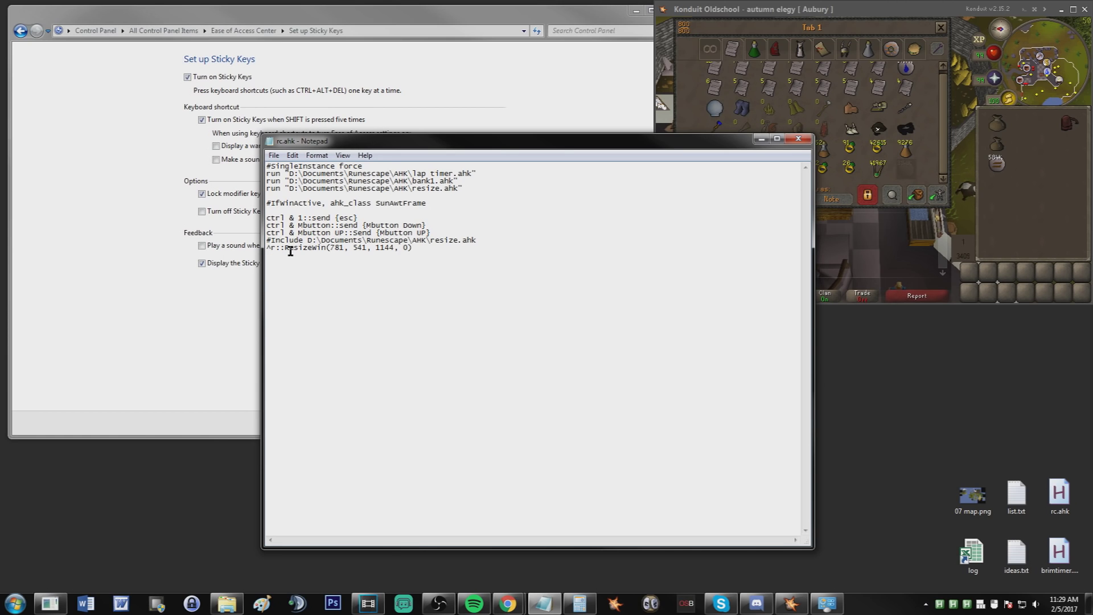
Switch over to the game and withdraw an item stack from the bank.
{"action": "key", "text": "alt+Tab"}
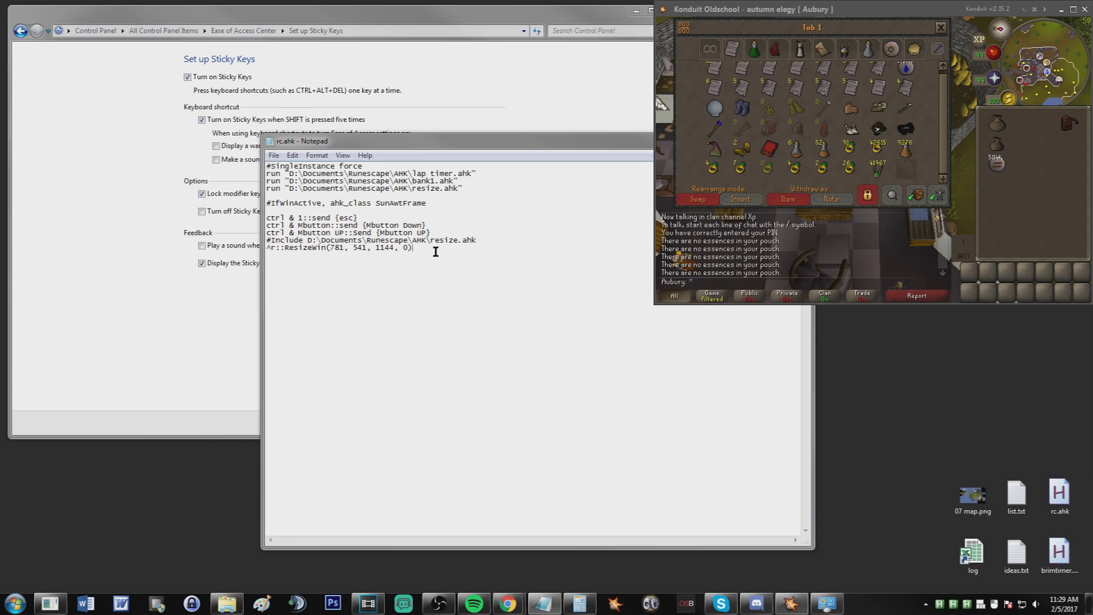
{"action": "key", "text": "alt+Tab"}
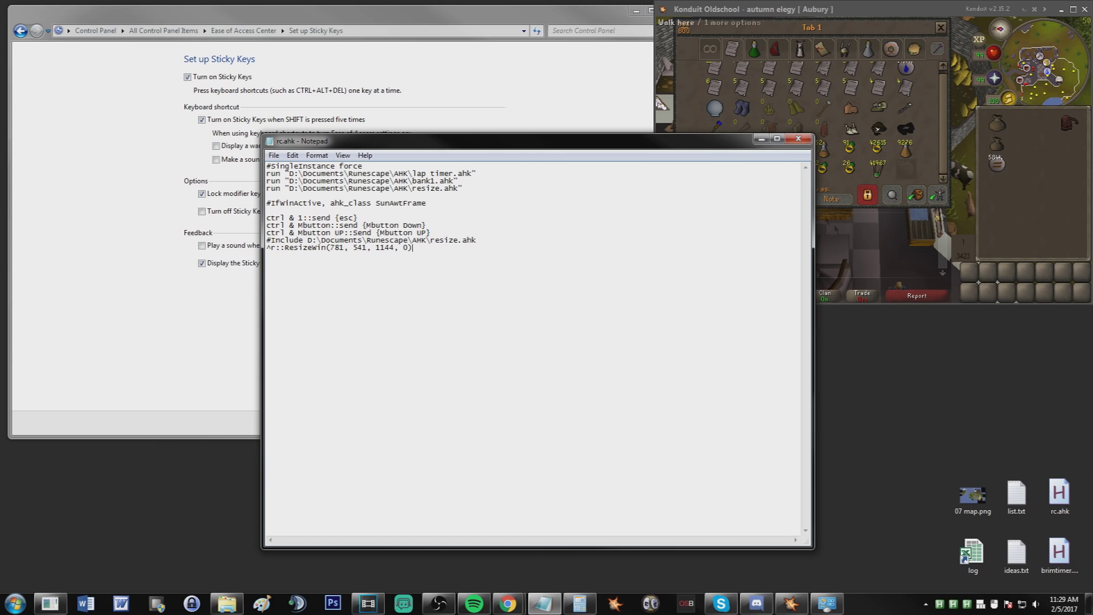
{"action": "key", "text": "alt+Tab"}
{"action": "left_click", "coordinate": [906, 168]}
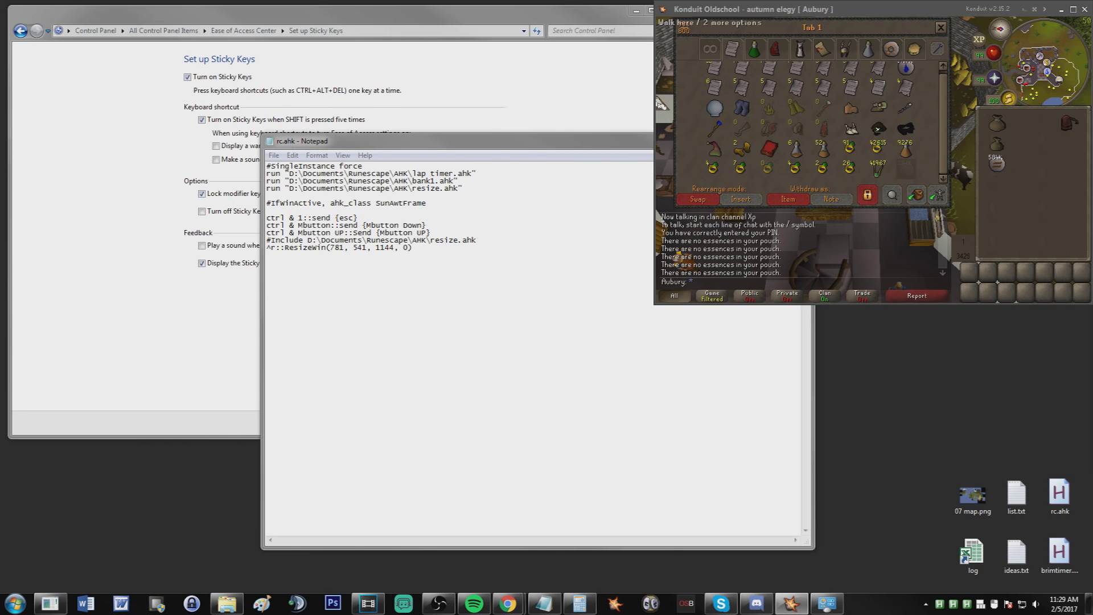
Review the three ctrl hotkey lines, then close rc.ahk unchanged with Alt+F4.
{"action": "left_click", "coordinate": [629, 144]}
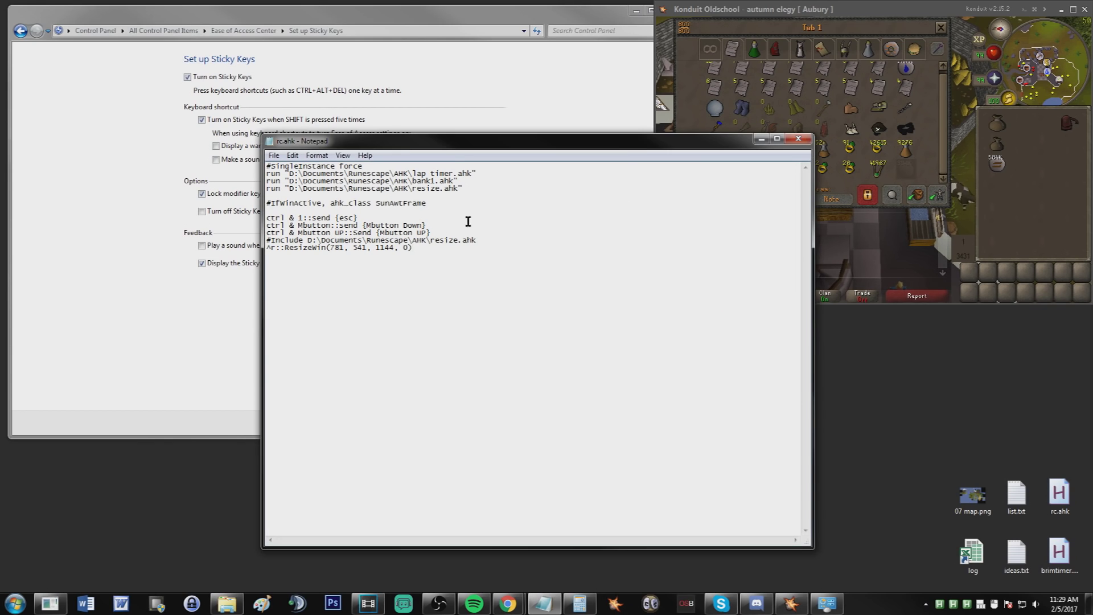
{"action": "left_click_drag", "start_coordinate": [447, 233], "coordinate": [229, 218]}
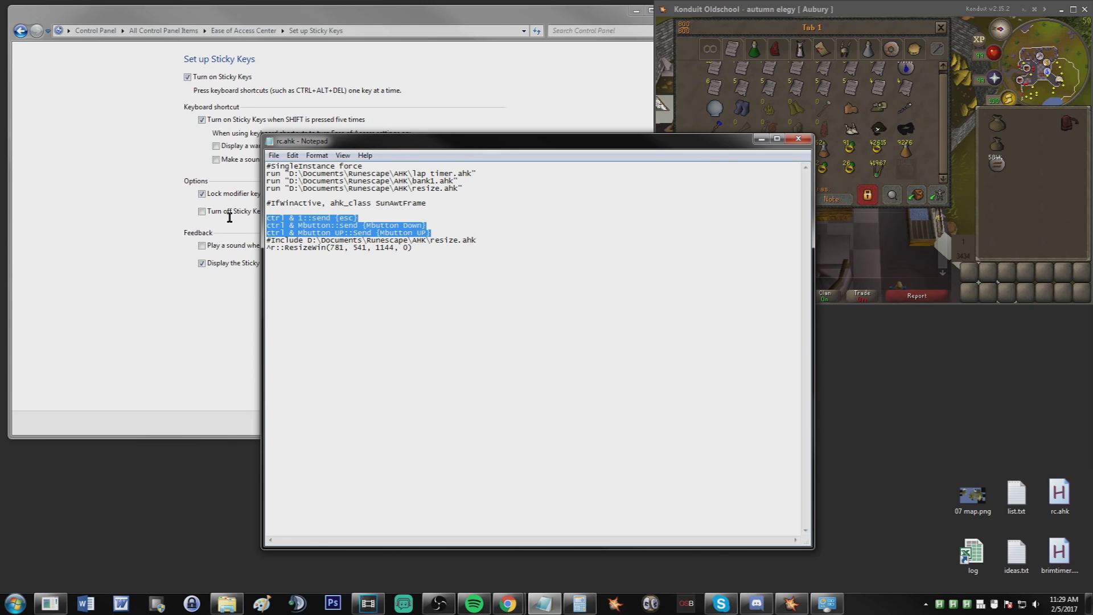
{"action": "left_click", "coordinate": [469, 233]}
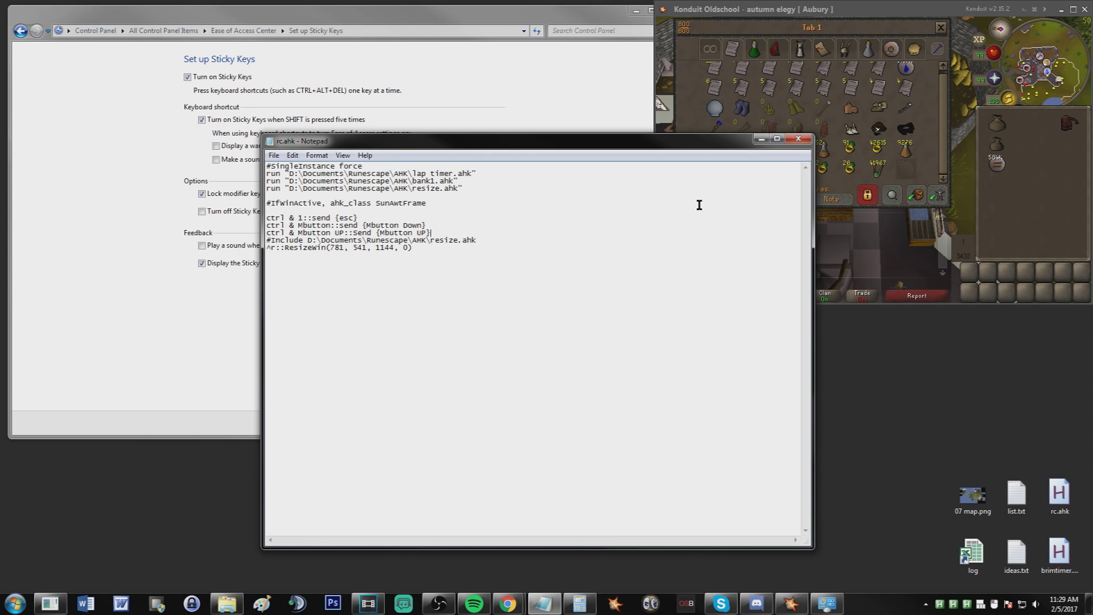
{"action": "key", "text": "alt+F4"}
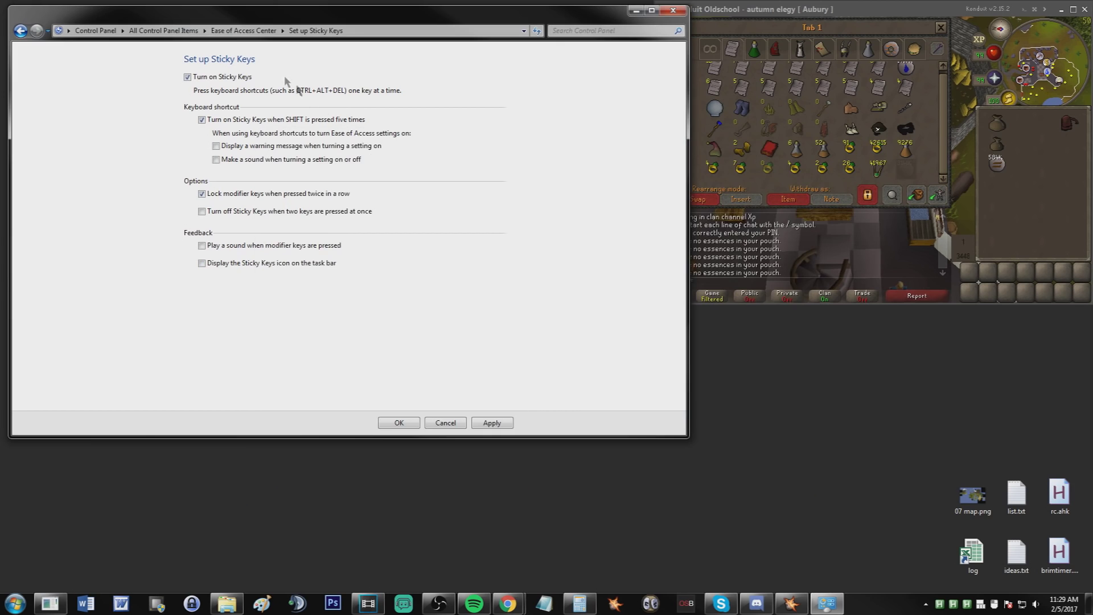
Go via Ease of Access Center to the keyboard settings and Filter Keys, withdrawing pure essence in-game meanwhile.
{"action": "left_click", "coordinate": [250, 32]}
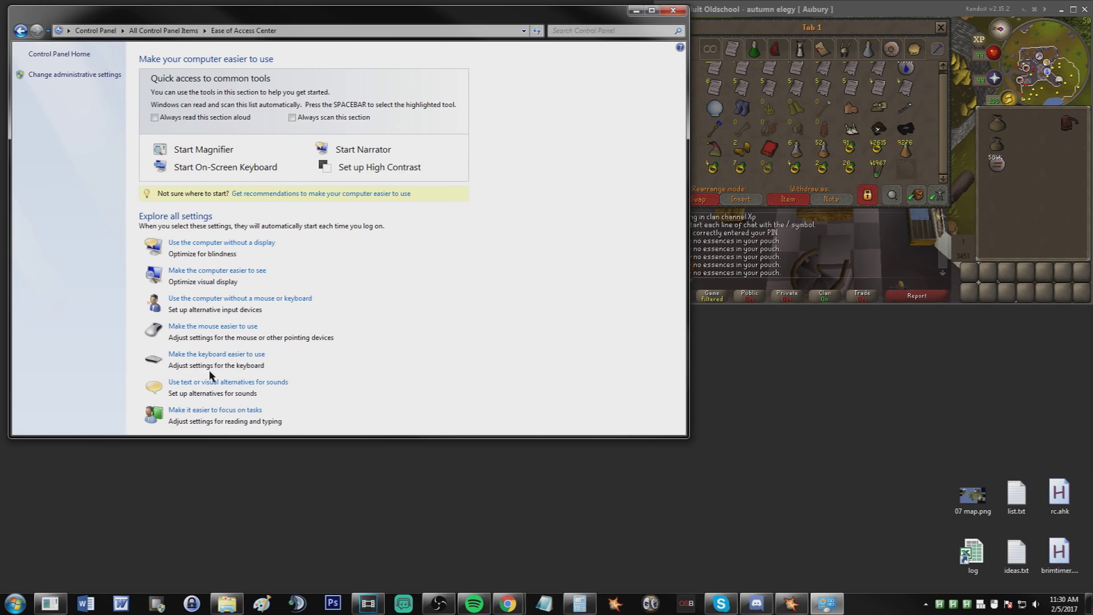
{"action": "left_click", "coordinate": [210, 355]}
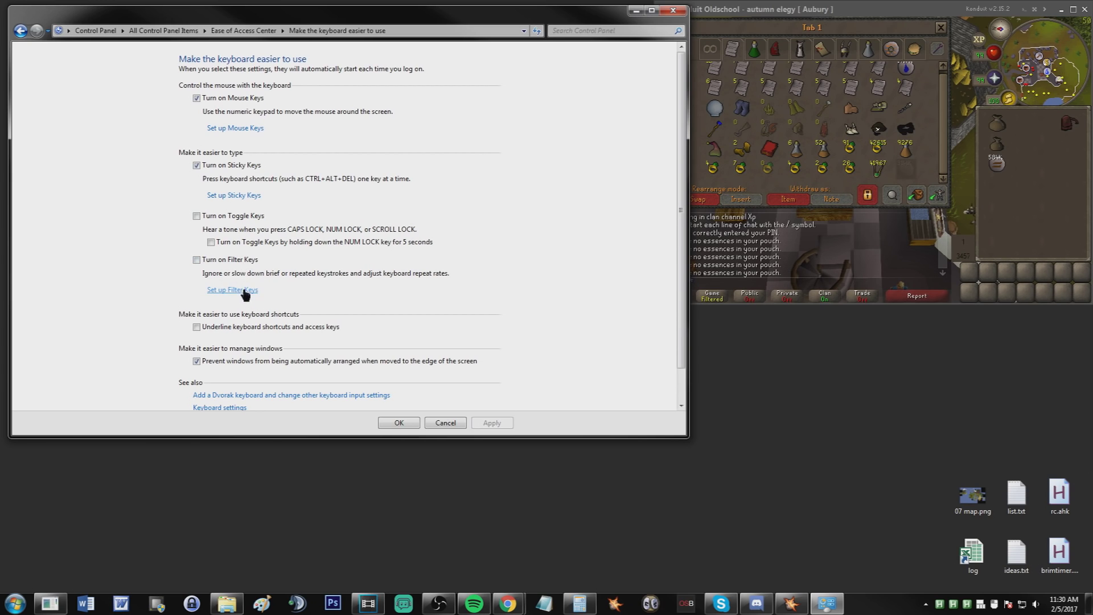
{"action": "left_click", "coordinate": [661, 105]}
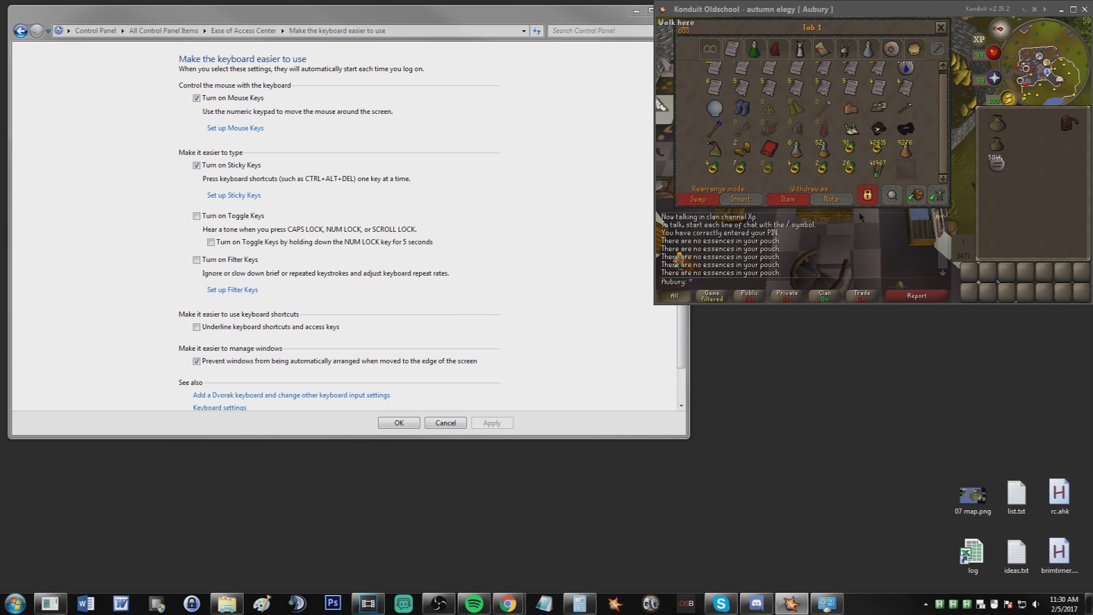
{"action": "left_click", "coordinate": [909, 170]}
{"action": "left_click", "coordinate": [614, 272]}
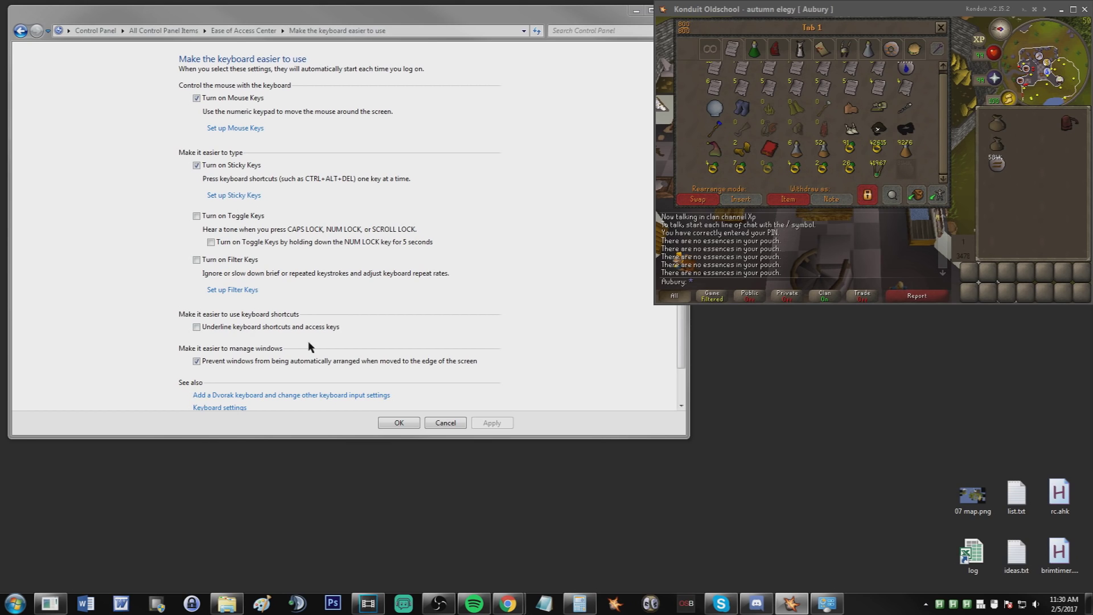
{"action": "left_click", "coordinate": [233, 290]}
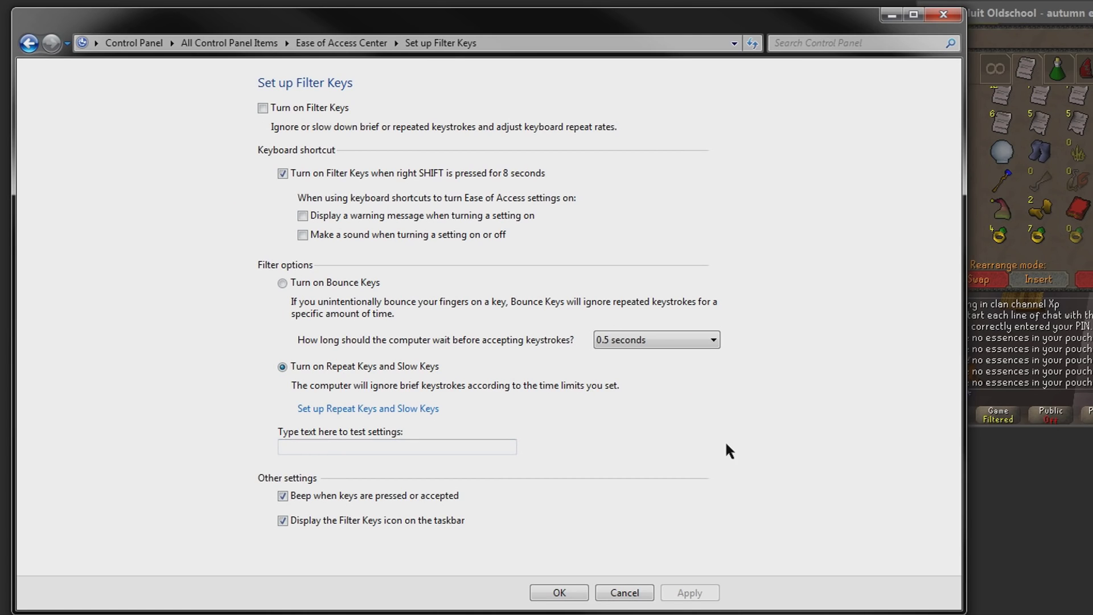
Check Repeat Keys and Slow Keys delays (0.0 s hold, 0.3 s repeat) and confirm with OK.
{"action": "left_click", "coordinate": [360, 409]}
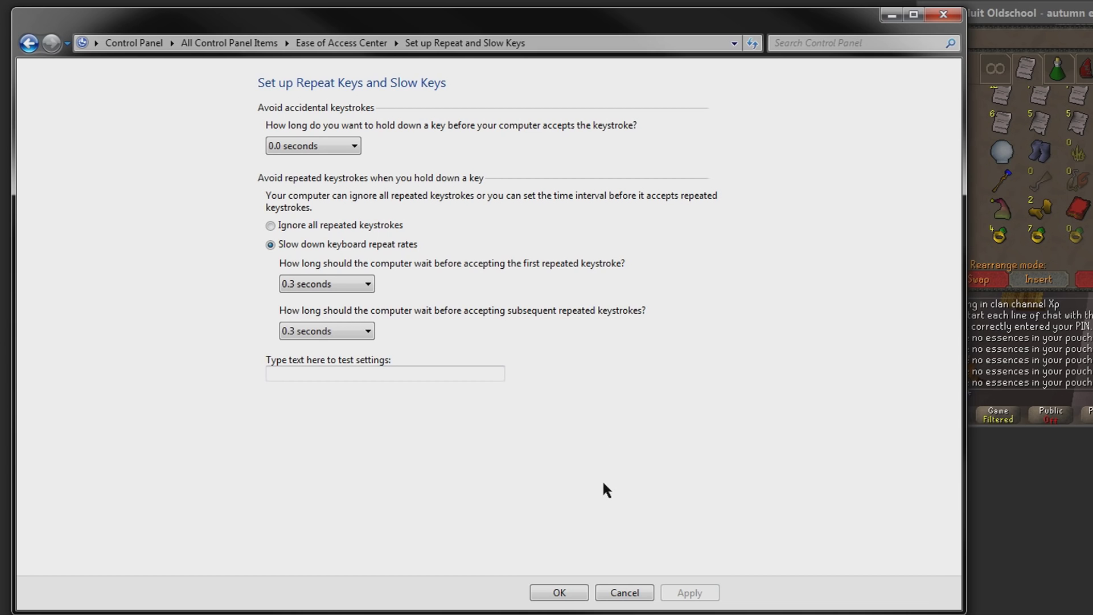
{"action": "left_click", "coordinate": [561, 594]}
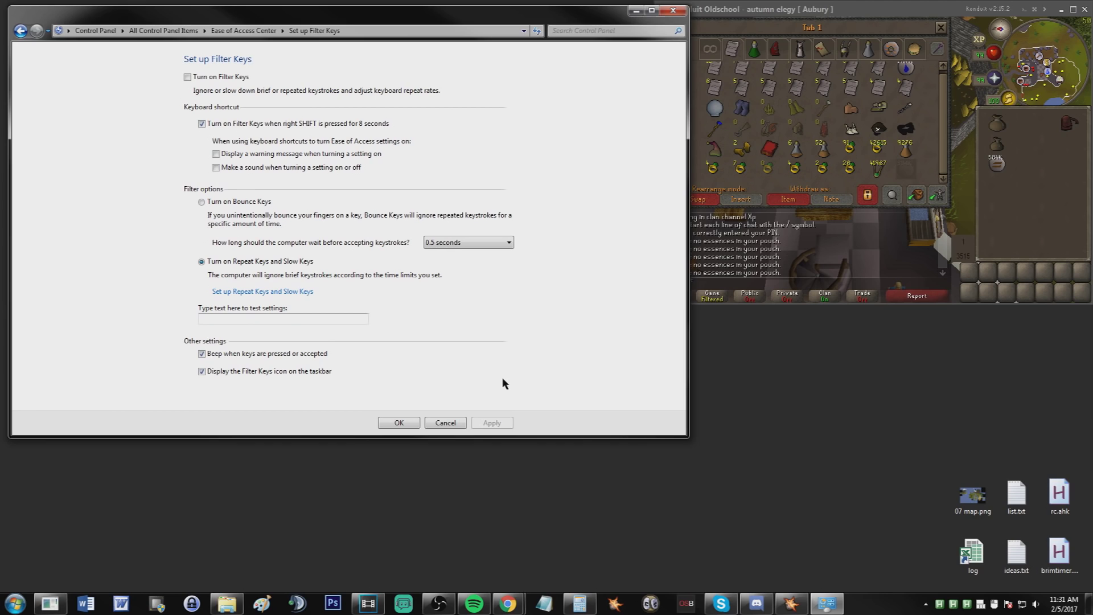
Bring the game window to the front, leaving Filter Keys off.
{"action": "left_click", "coordinate": [823, 199]}
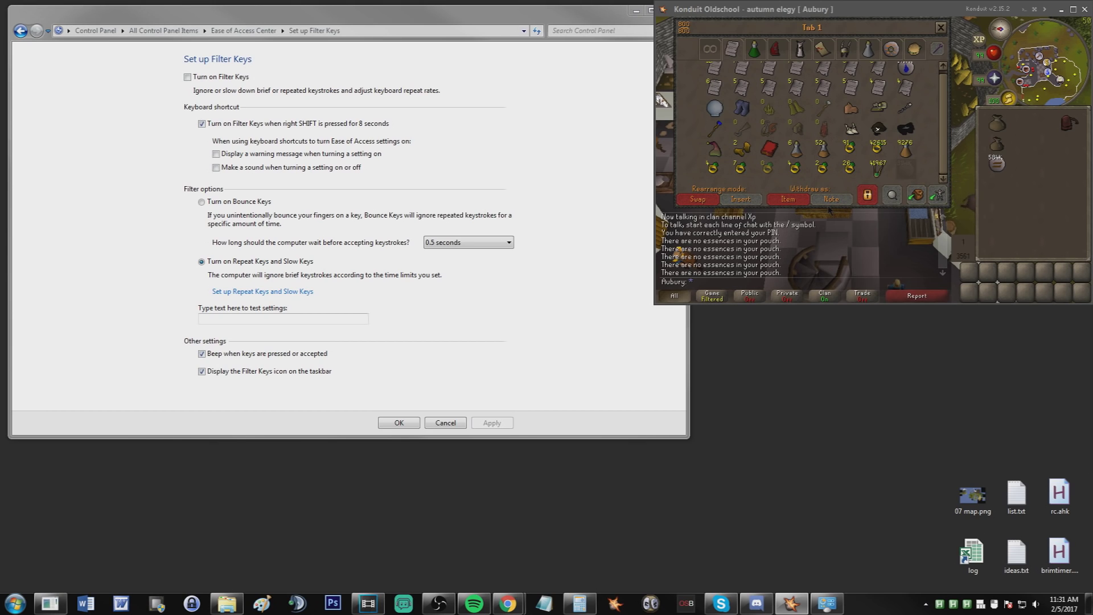
Create a new AutoHotkey script named djklsgh on the desktop.
{"action": "right_click", "coordinate": [836, 367]}
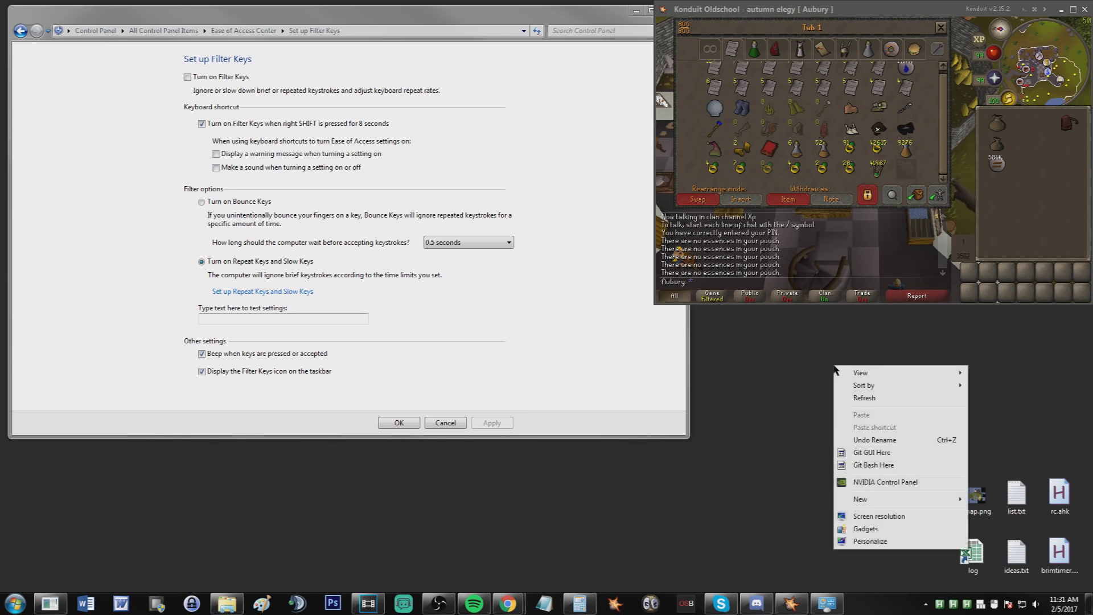
{"action": "mouse_move", "coordinate": [934, 498]}
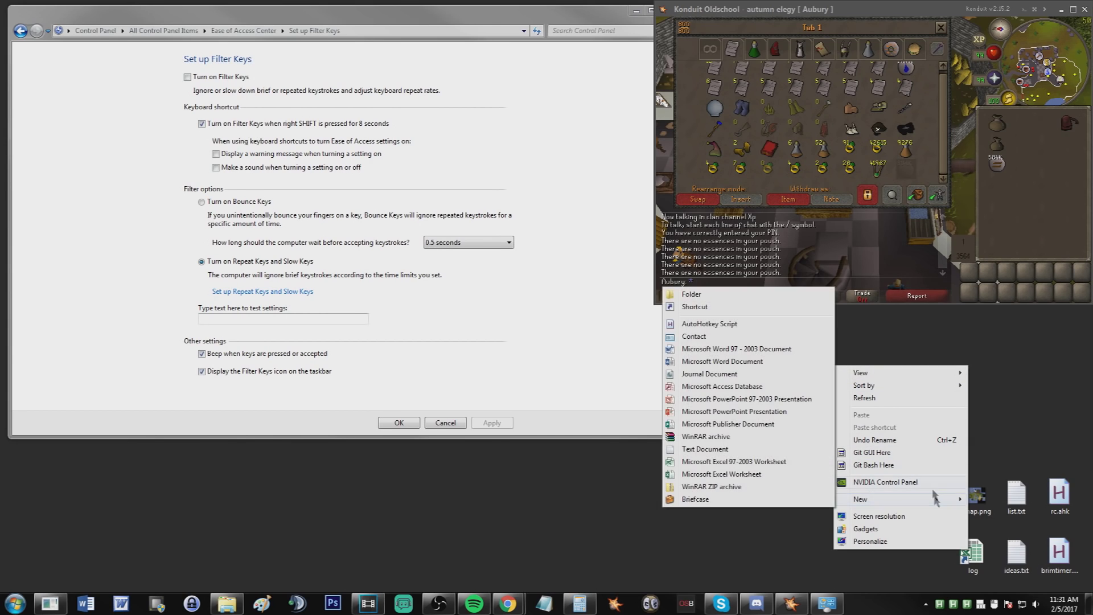
{"action": "left_click", "coordinate": [710, 323]}
{"action": "type", "text": "djklsgh"}
{"action": "key", "text": "Return"}
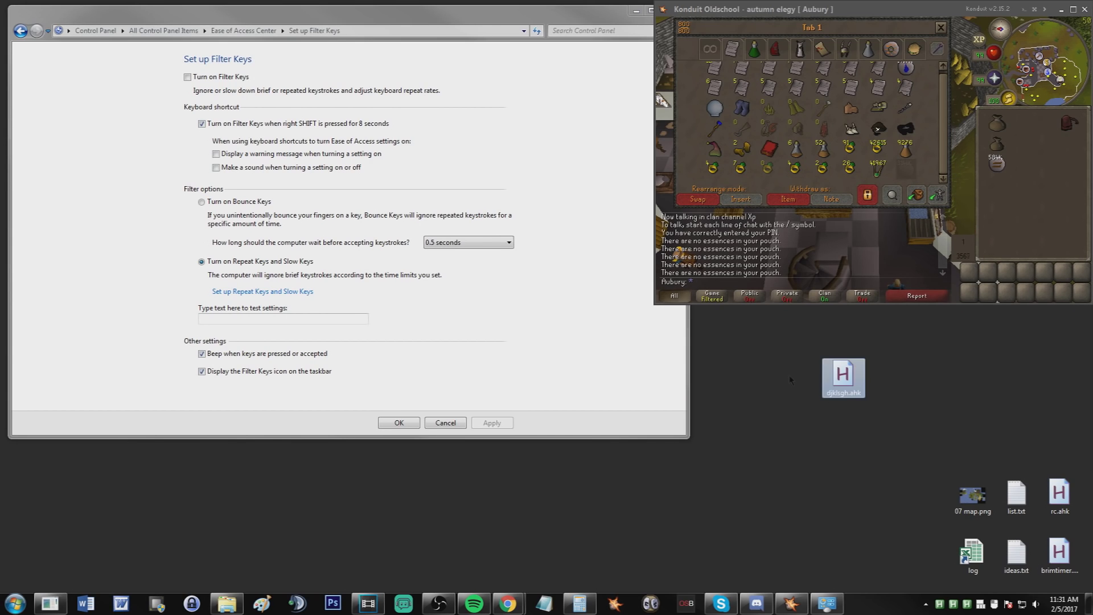
Replace the script's template text with r::NumPad5 in Notepad and save it.
{"action": "right_click", "coordinate": [834, 387]}
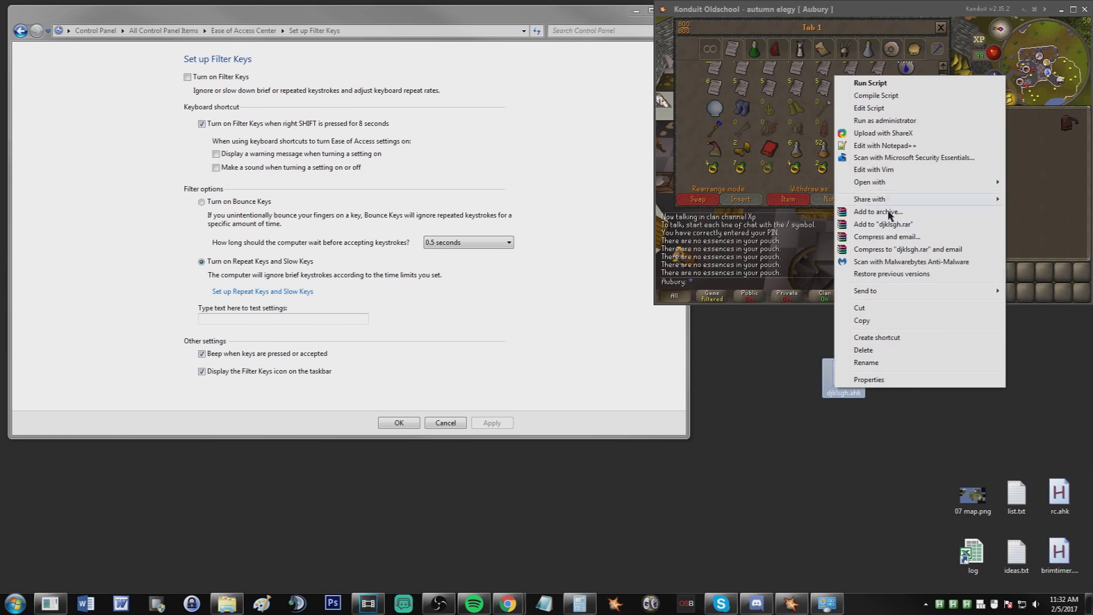
{"action": "left_click", "coordinate": [880, 108]}
{"action": "key", "text": "ctrl+a"}
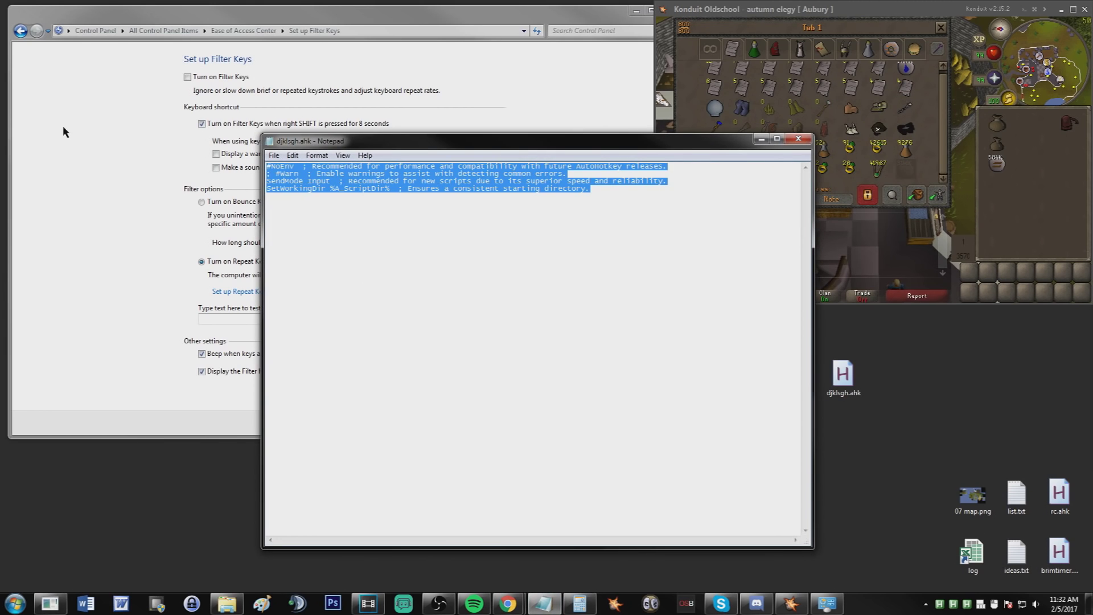
{"action": "key", "text": "BackSpace"}
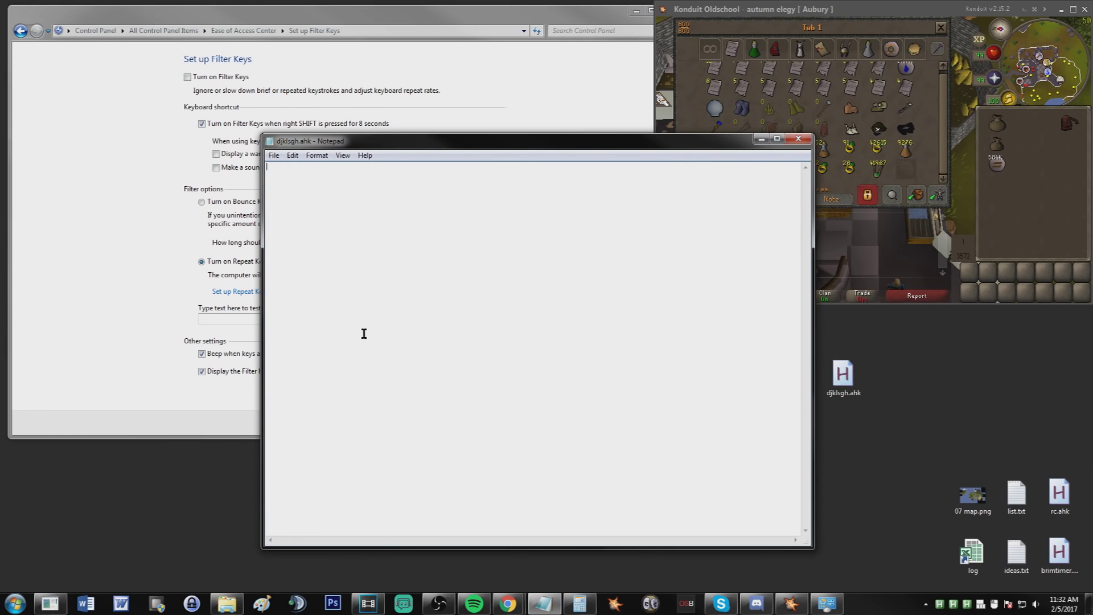
{"action": "type", "text": "r::NumPad5"}
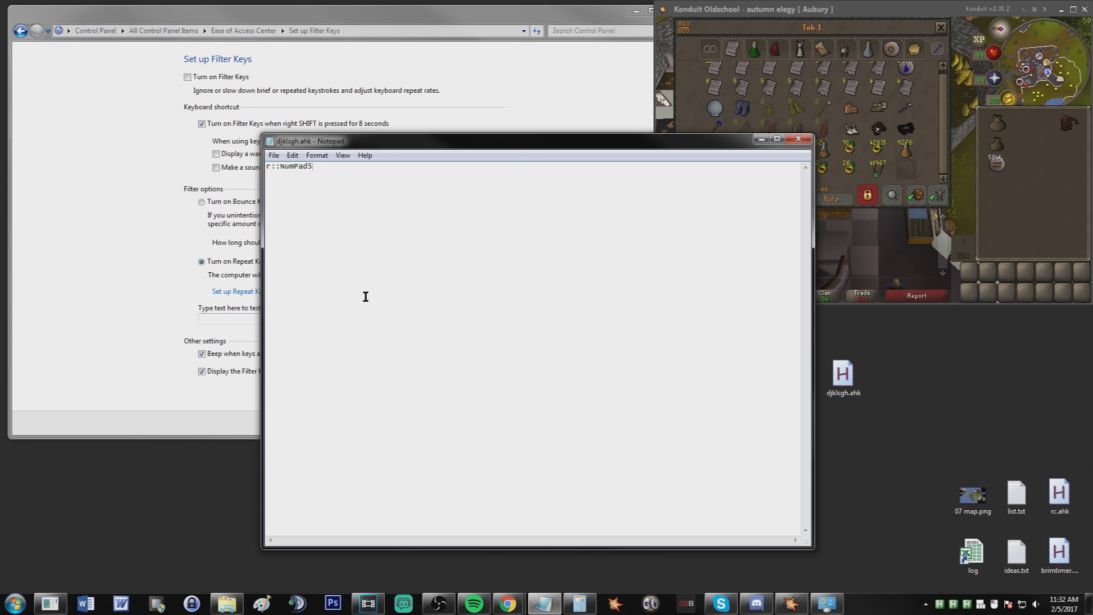
{"action": "left_click", "coordinate": [273, 156]}
{"action": "left_click", "coordinate": [291, 193]}
Test the remap in the game by typing fives into chat, then erase them.
{"action": "left_click", "coordinate": [843, 375]}
{"action": "left_click", "coordinate": [1008, 194]}
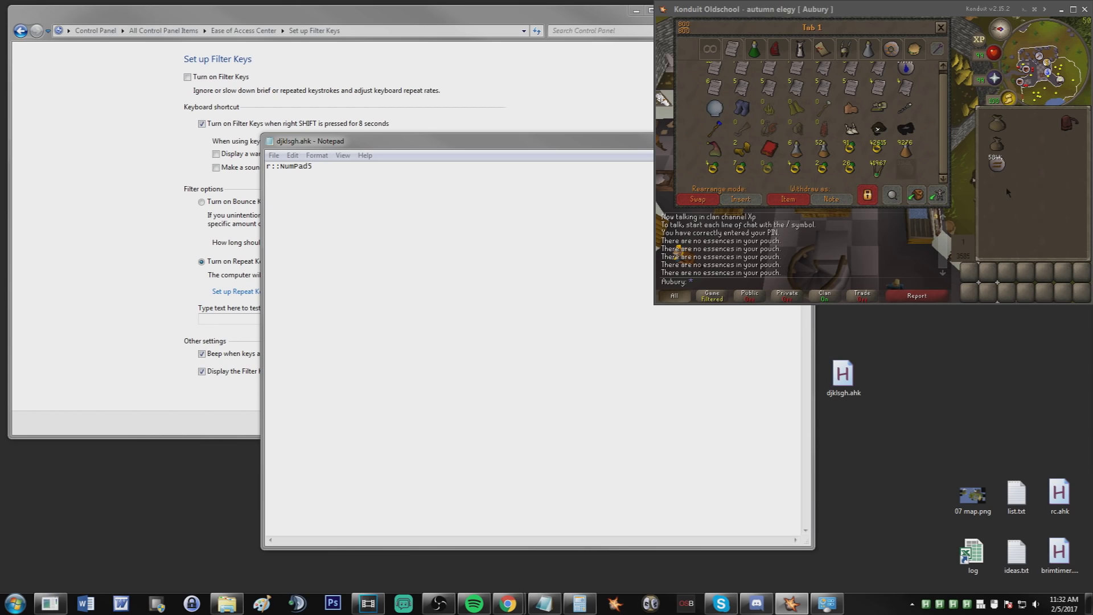
{"action": "type", "text": "555555555555"}
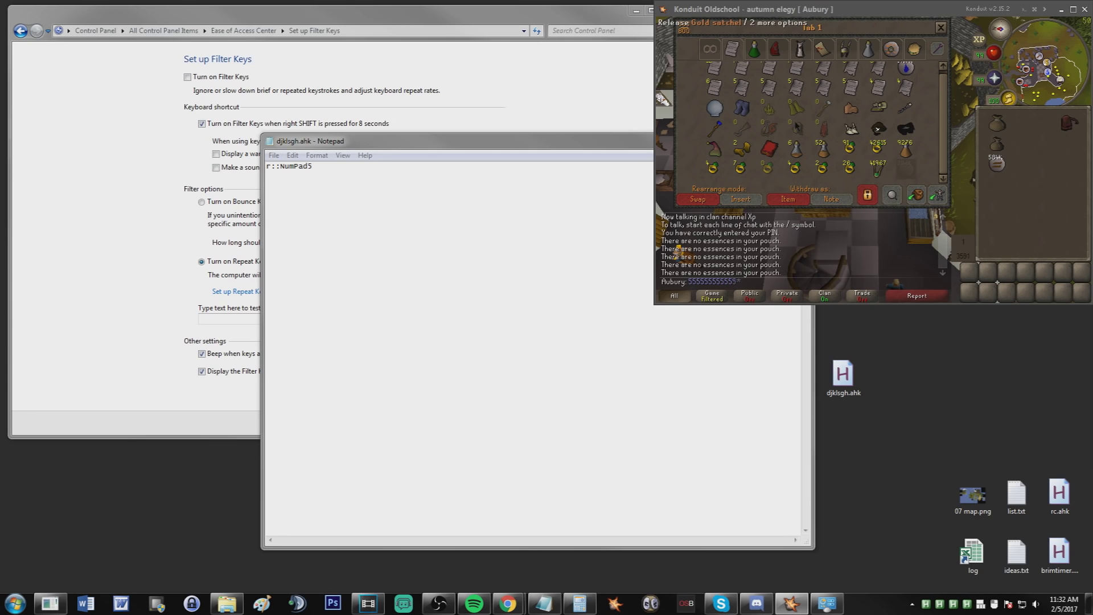
{"action": "key", "text": "BackSpace"}
{"action": "key", "text": "BackSpace"}
{"action": "key", "text": "BackSpace"}
{"action": "key", "text": "BackSpace"}
{"action": "key", "text": "BackSpace"}
{"action": "key", "text": "BackSpace"}
{"action": "key", "text": "BackSpace"}
{"action": "key", "text": "BackSpace"}
{"action": "key", "text": "BackSpace"}
{"action": "key", "text": "BackSpace"}
{"action": "key", "text": "BackSpace"}
{"action": "key", "text": "BackSpace"}
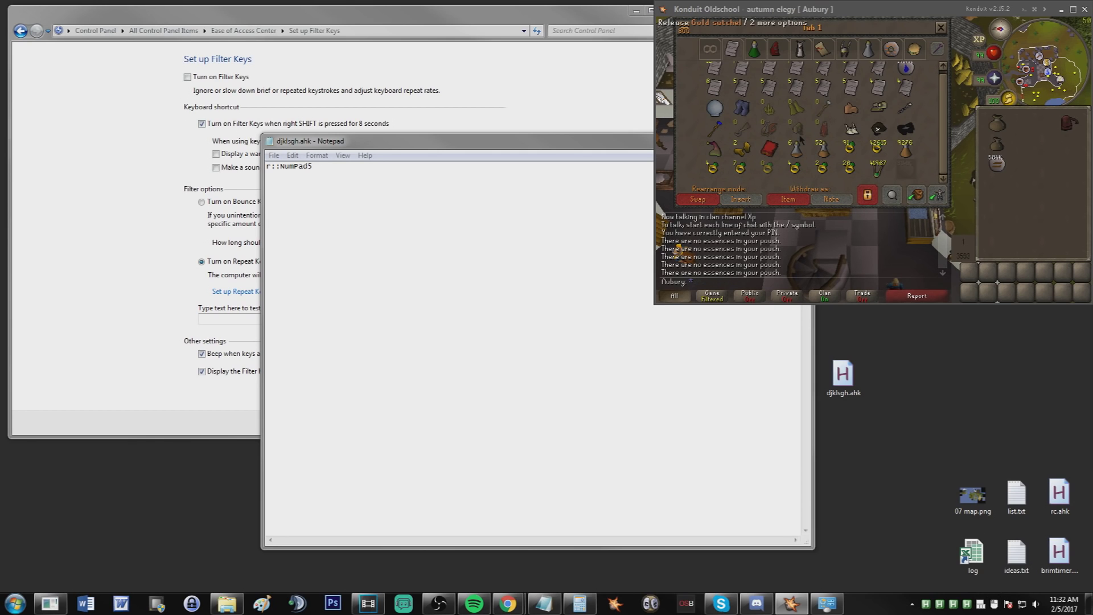
Close Notepad, permanently delete djklsgh.ahk, and exit the running AutoHotkey script.
{"action": "left_click", "coordinate": [520, 197]}
{"action": "key", "text": "alt+F4"}
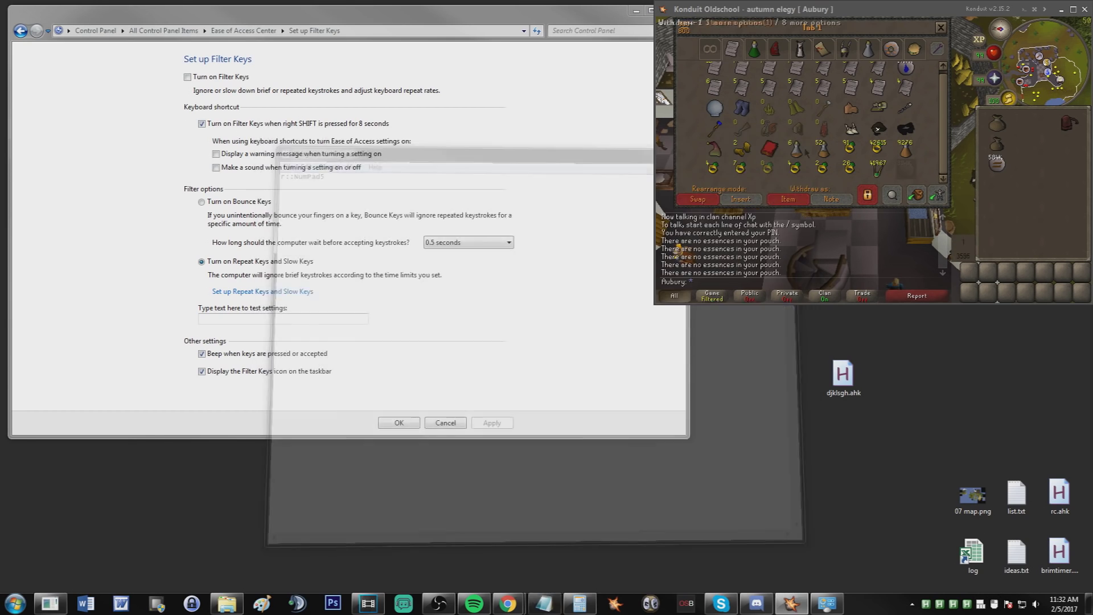
{"action": "key", "text": "Delete"}
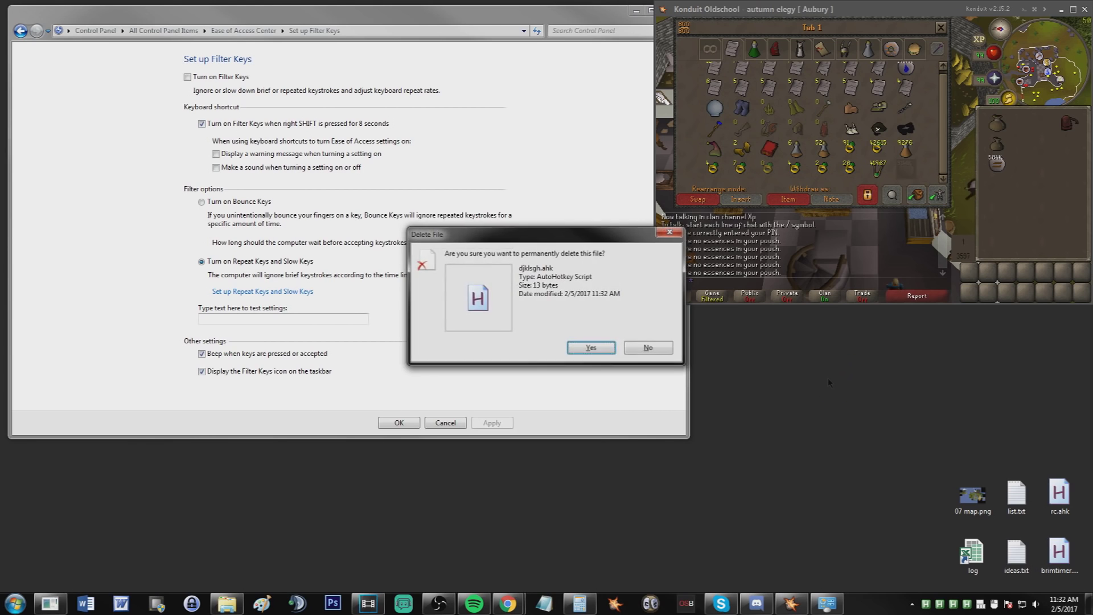
{"action": "key", "text": "Return"}
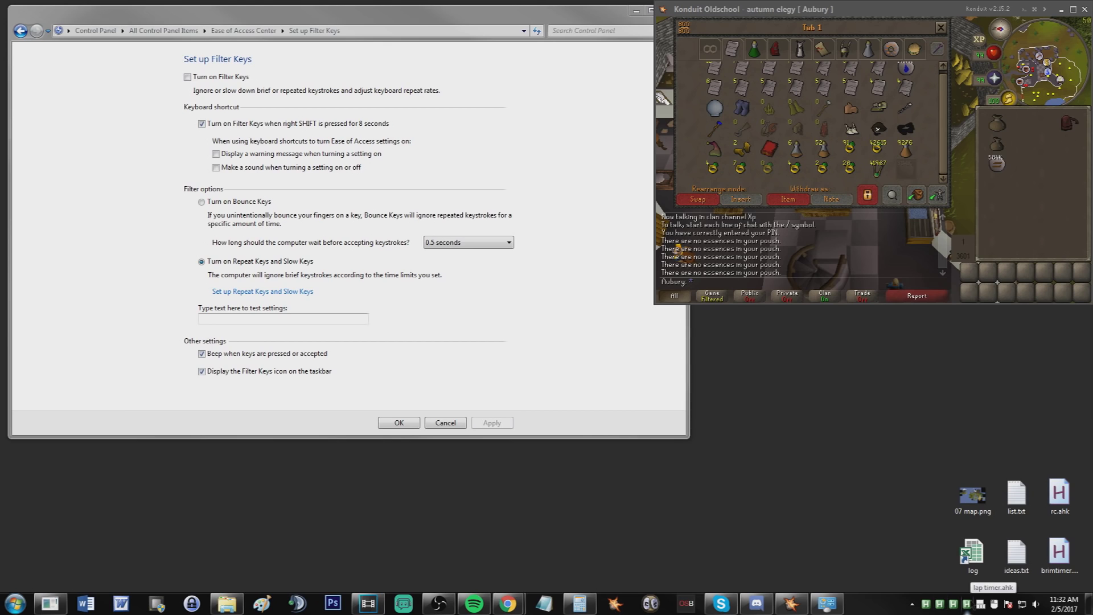
{"action": "right_click", "coordinate": [953, 605]}
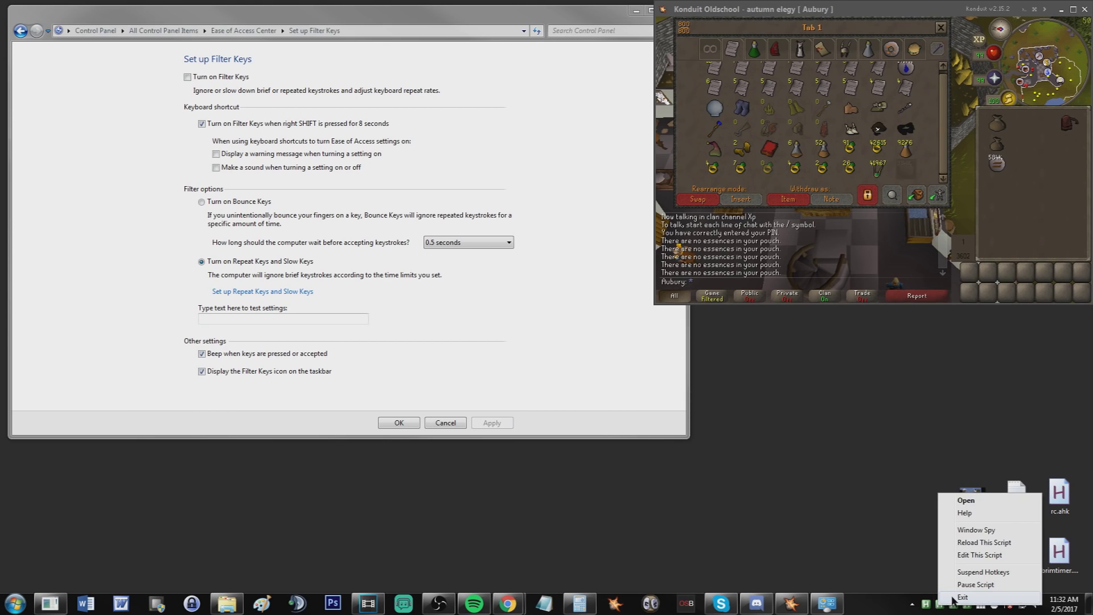
{"action": "left_click", "coordinate": [968, 595]}
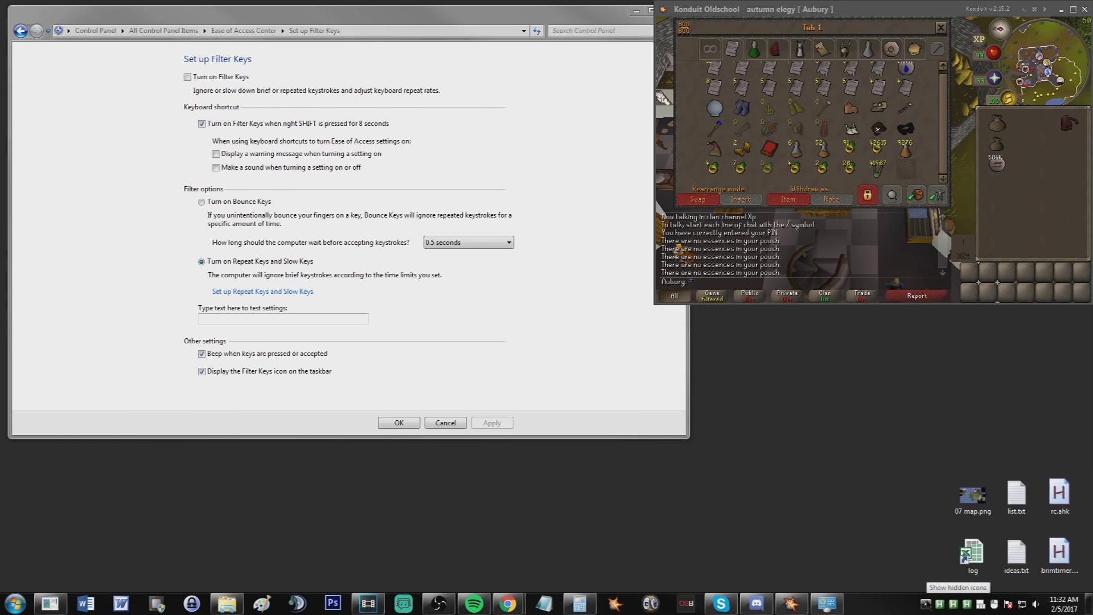
{"action": "left_click", "coordinate": [926, 605]}
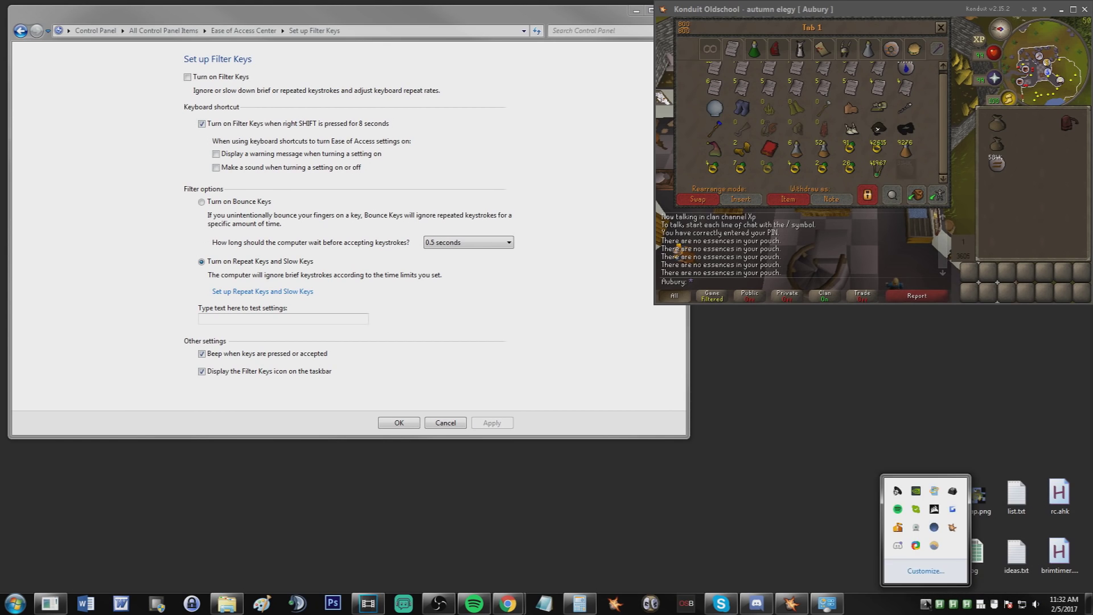
Open Corsair Utility Engine from the tray, pick the Test profile, and select Mouse Keys mode.
{"action": "left_click", "coordinate": [935, 511]}
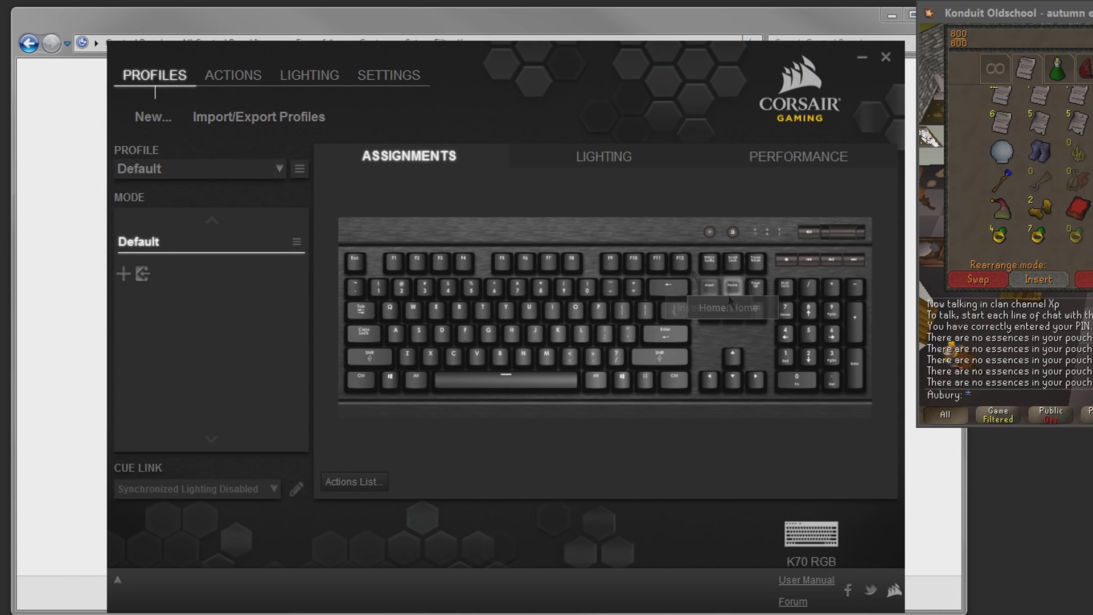
{"action": "left_click", "coordinate": [278, 168]}
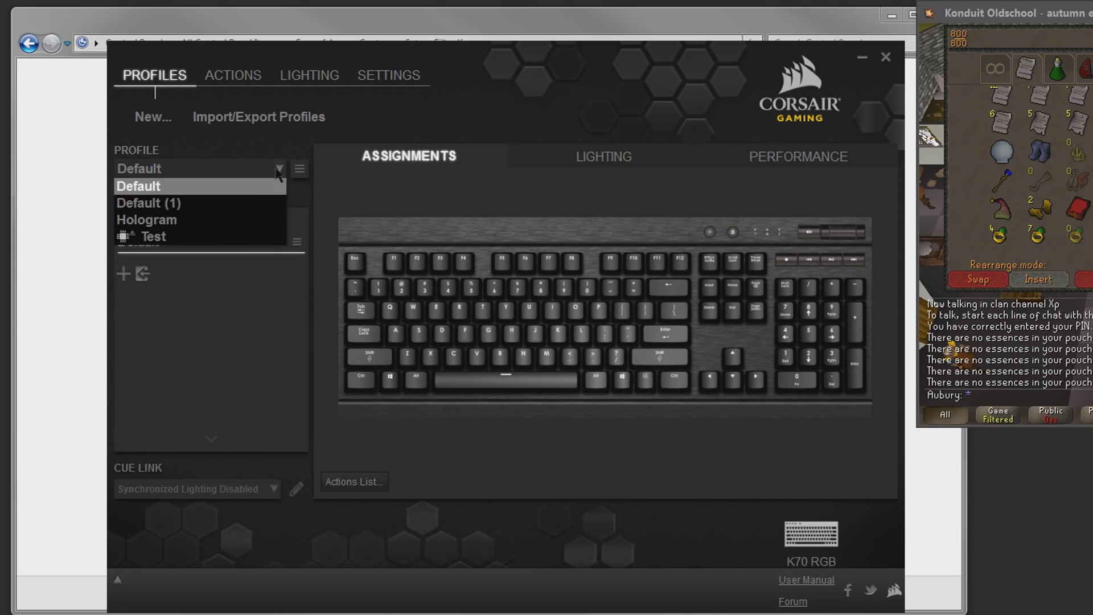
{"action": "left_click", "coordinate": [178, 238]}
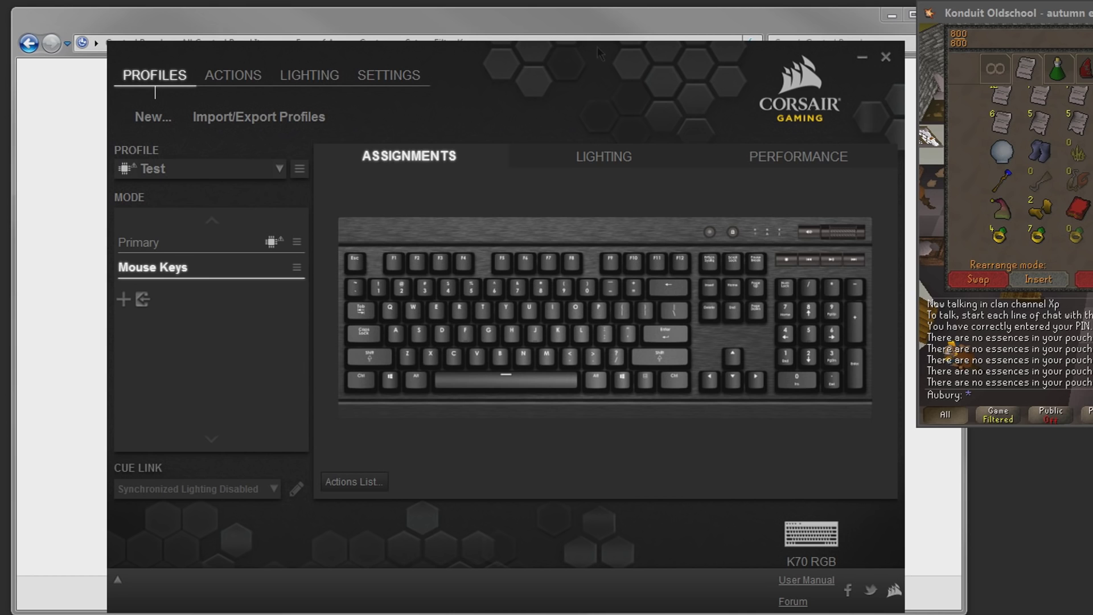
{"action": "left_click_drag", "start_coordinate": [599, 53], "coordinate": [640, 89]}
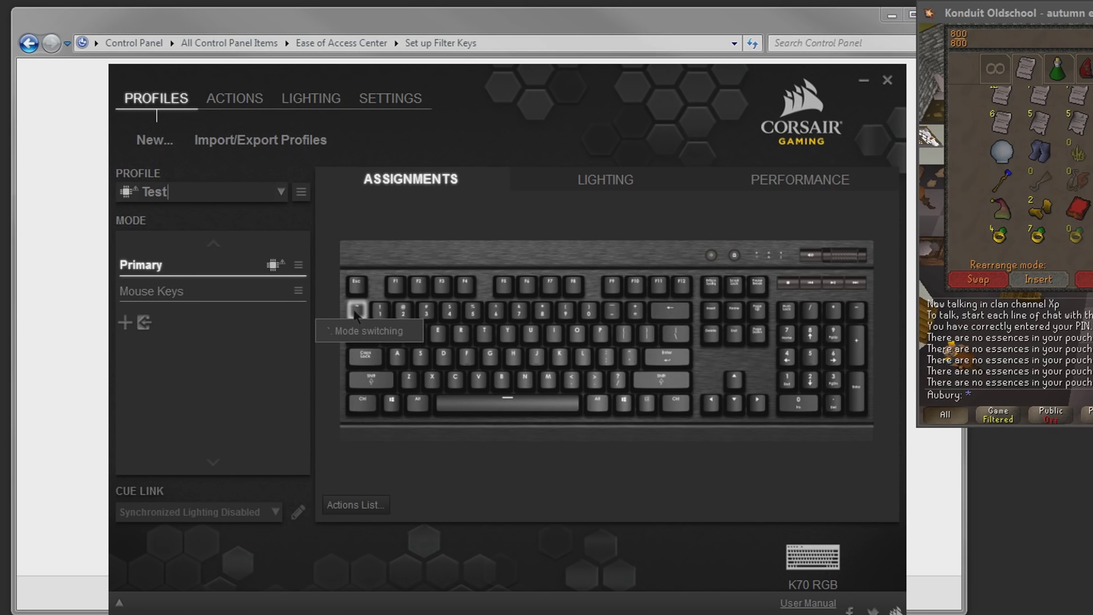
{"action": "right_click", "coordinate": [356, 313]}
{"action": "key", "text": "Escape"}
{"action": "left_click", "coordinate": [145, 291]}
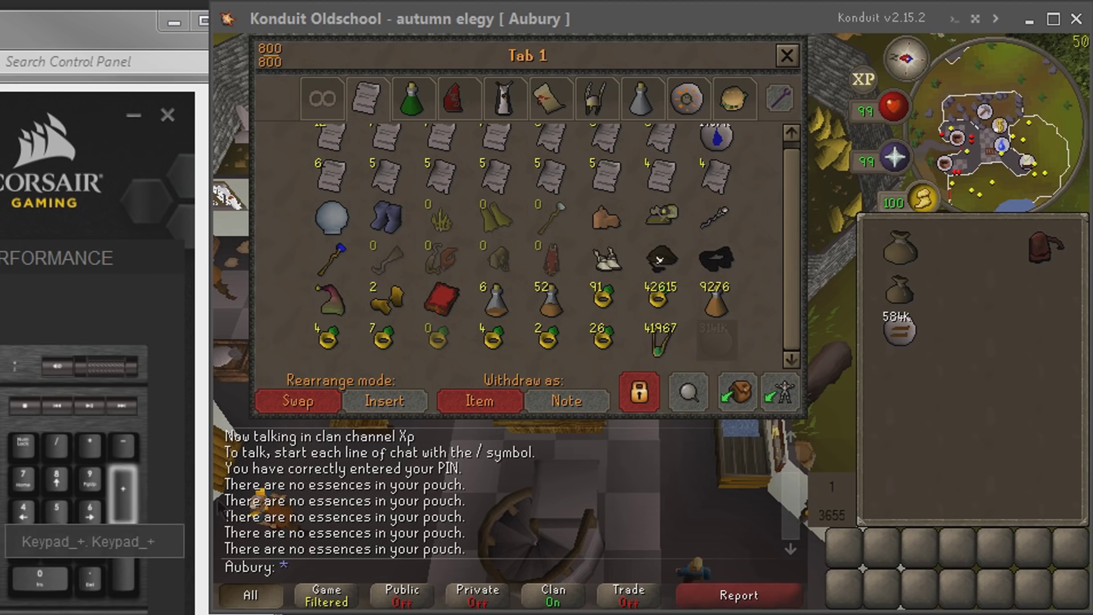
Look at the bank's deposit and Pure essence withdraw options, then close the bank.
{"action": "right_click", "coordinate": [740, 394]}
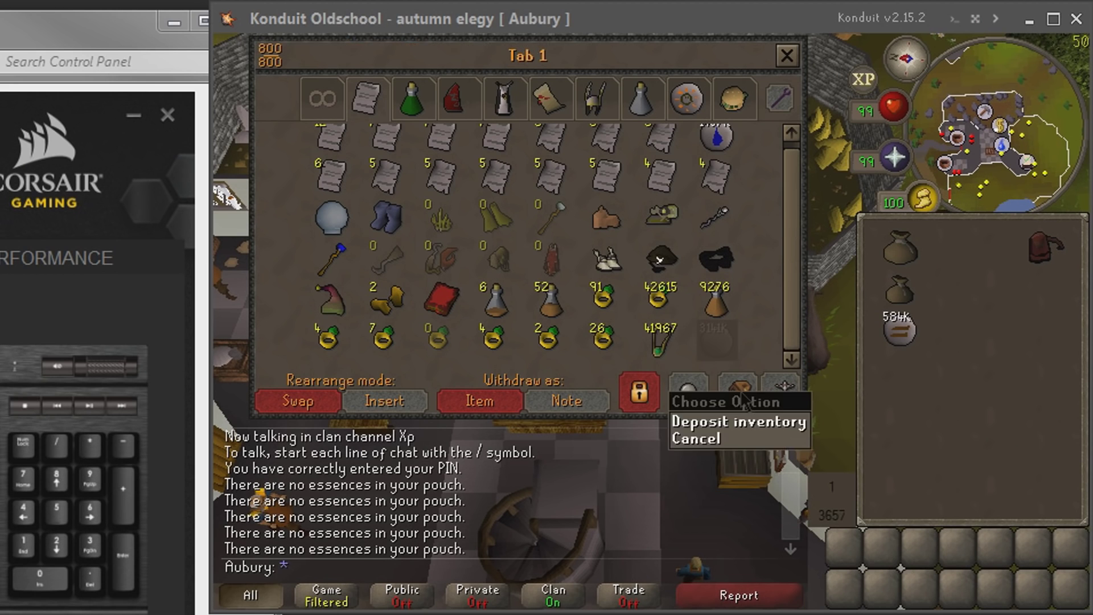
{"action": "right_click", "coordinate": [718, 330]}
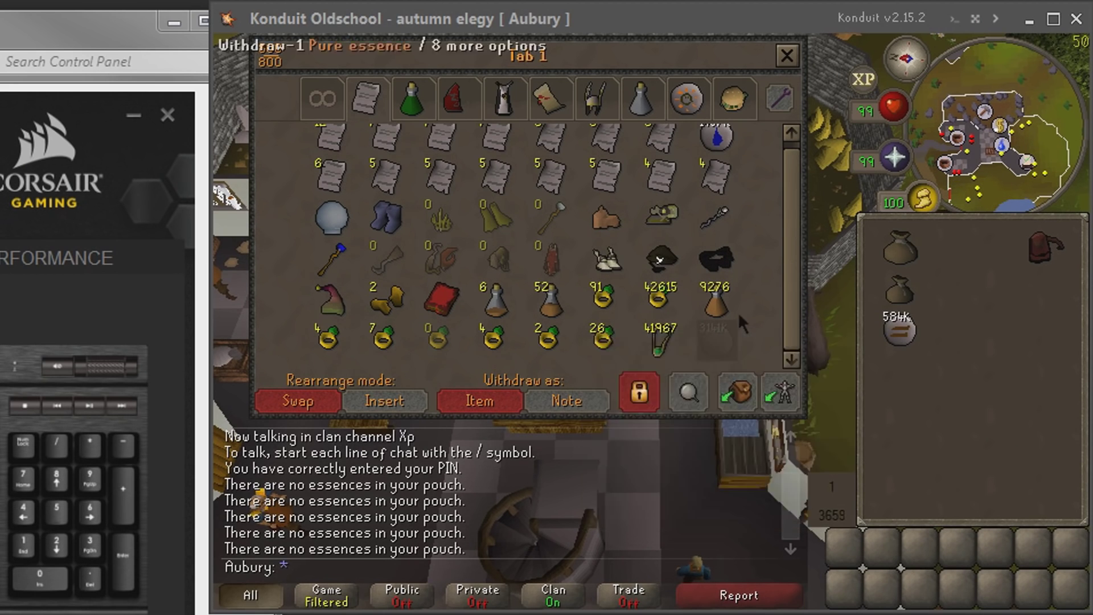
{"action": "right_click", "coordinate": [729, 334]}
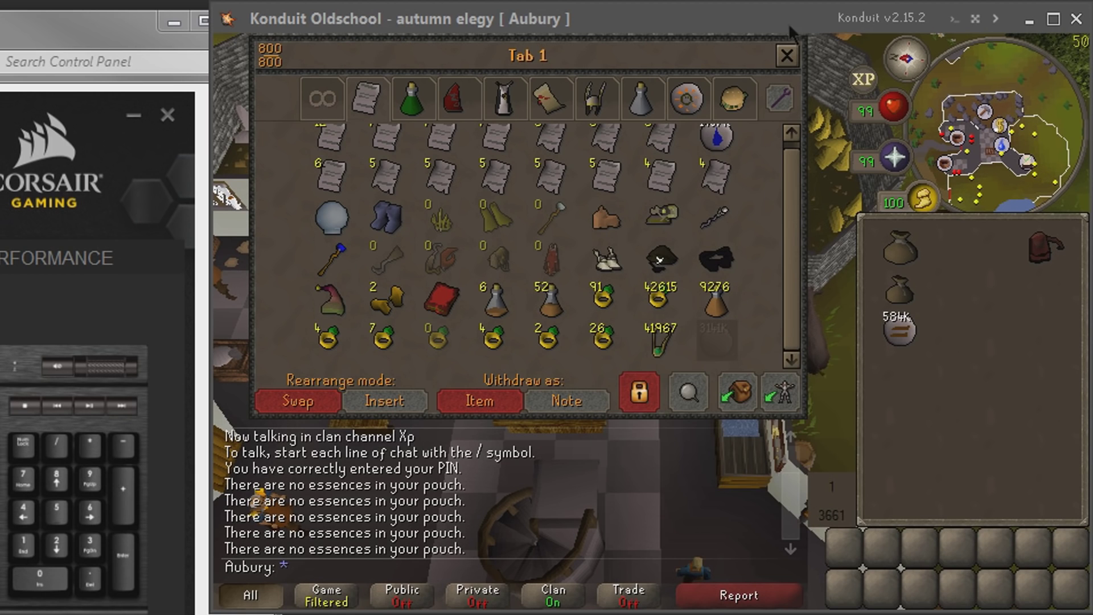
{"action": "left_click", "coordinate": [787, 55]}
Check that the Large and Giant essence pouches are empty.
{"action": "right_click", "coordinate": [899, 290]}
{"action": "left_click", "coordinate": [911, 332]}
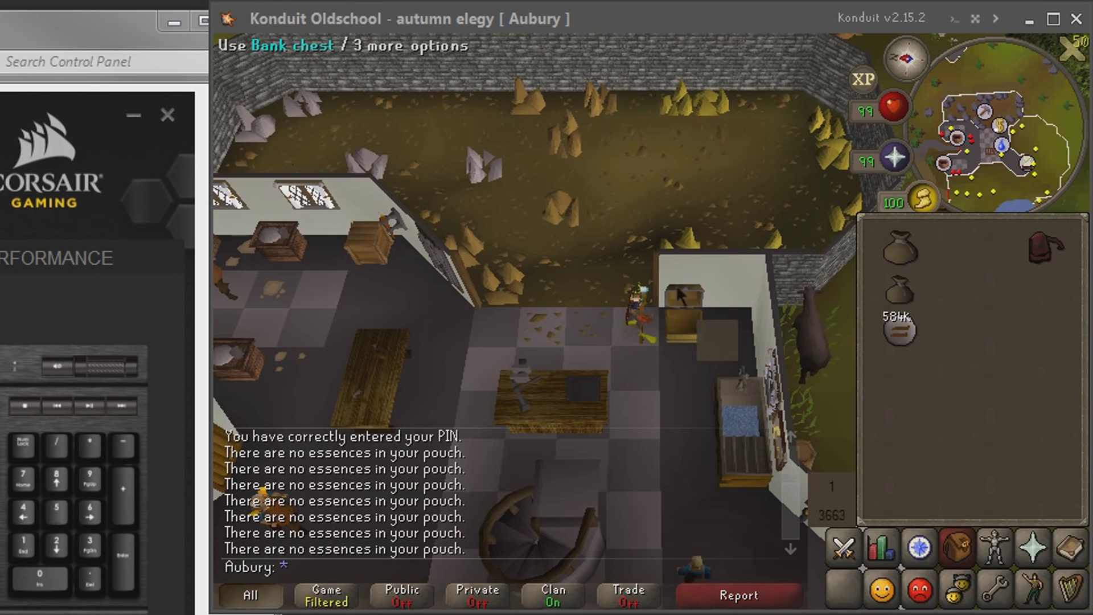
{"action": "right_click", "coordinate": [896, 247]}
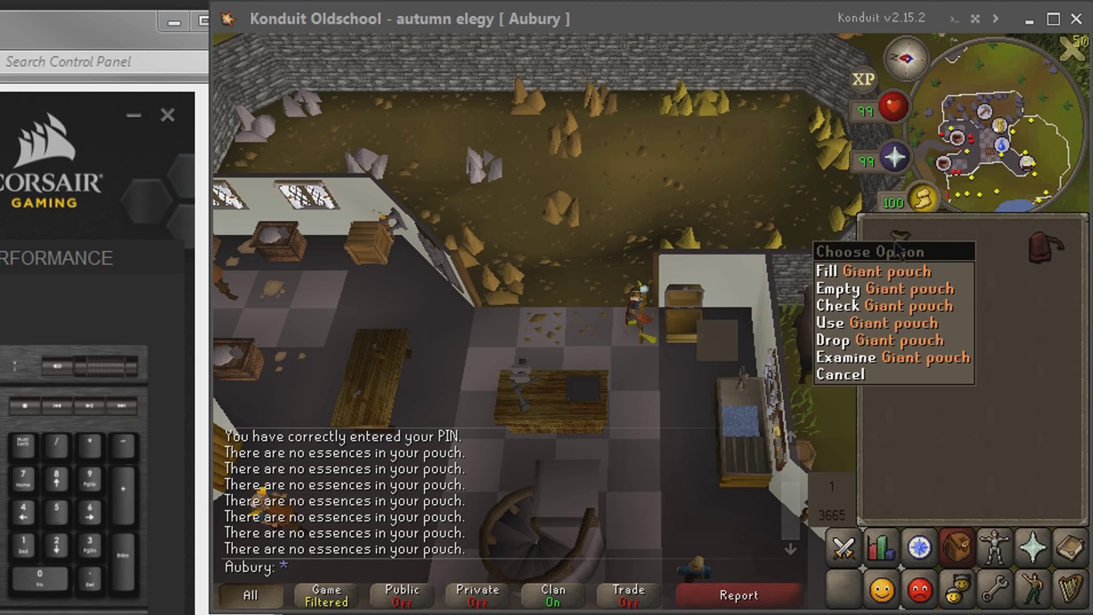
{"action": "left_click", "coordinate": [897, 289]}
{"action": "right_click", "coordinate": [899, 289]}
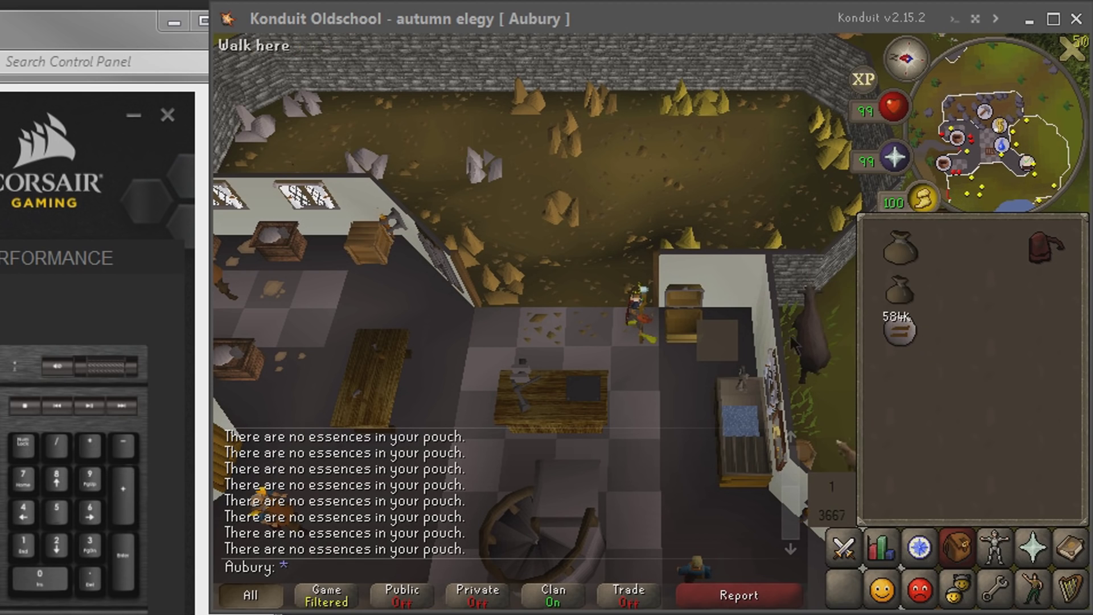
Open the bank chest and cycle Pure essence withdrawals and deposits twice.
{"action": "left_click", "coordinate": [675, 316]}
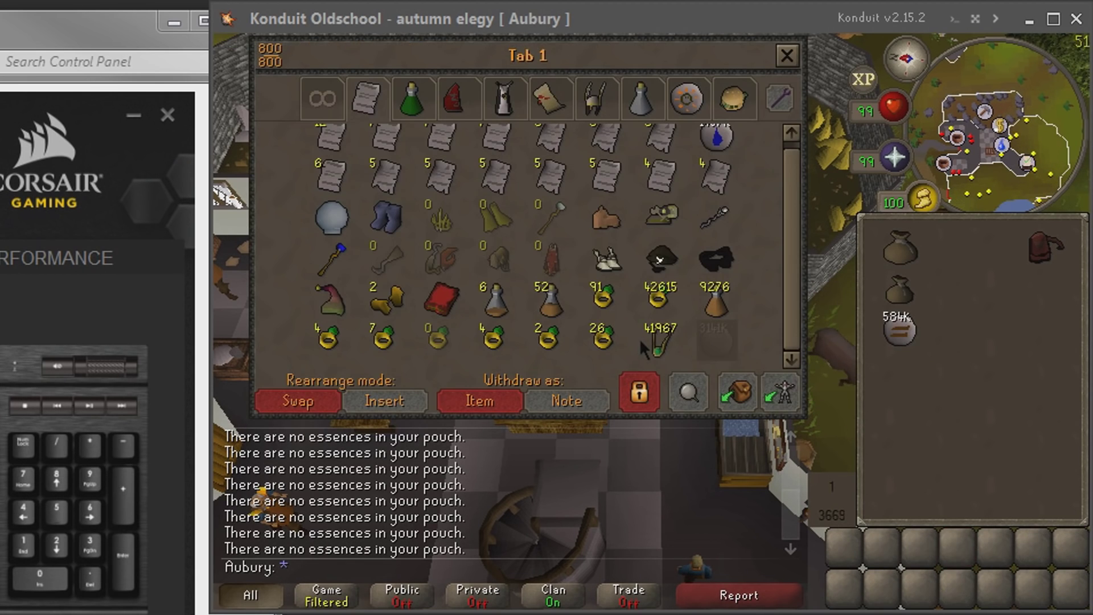
{"action": "right_click", "coordinate": [726, 336]}
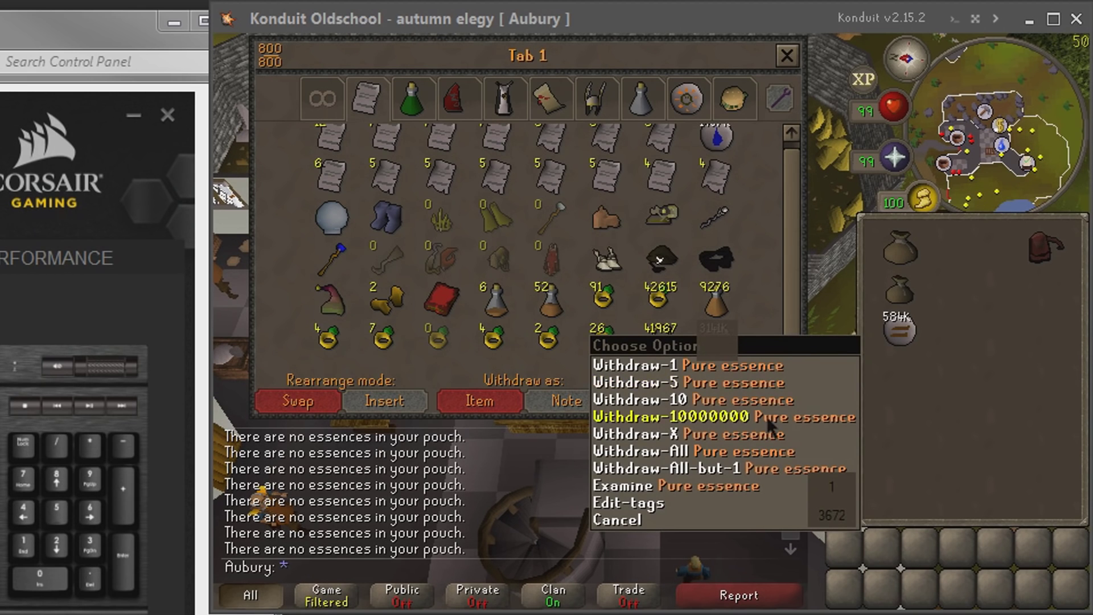
{"action": "left_click", "coordinate": [724, 417]}
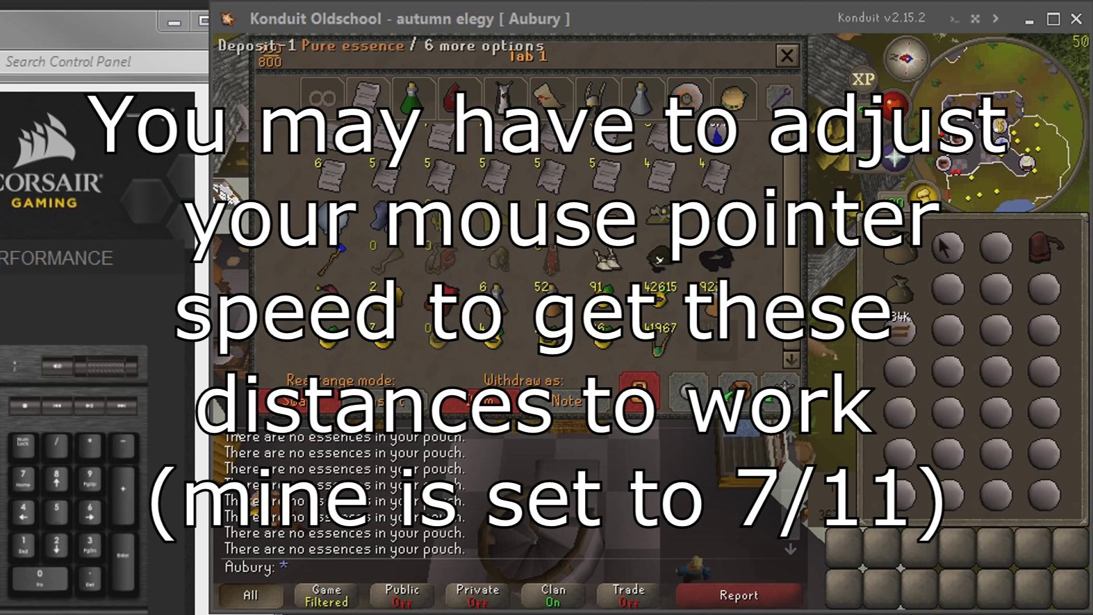
{"action": "right_click", "coordinate": [943, 245]}
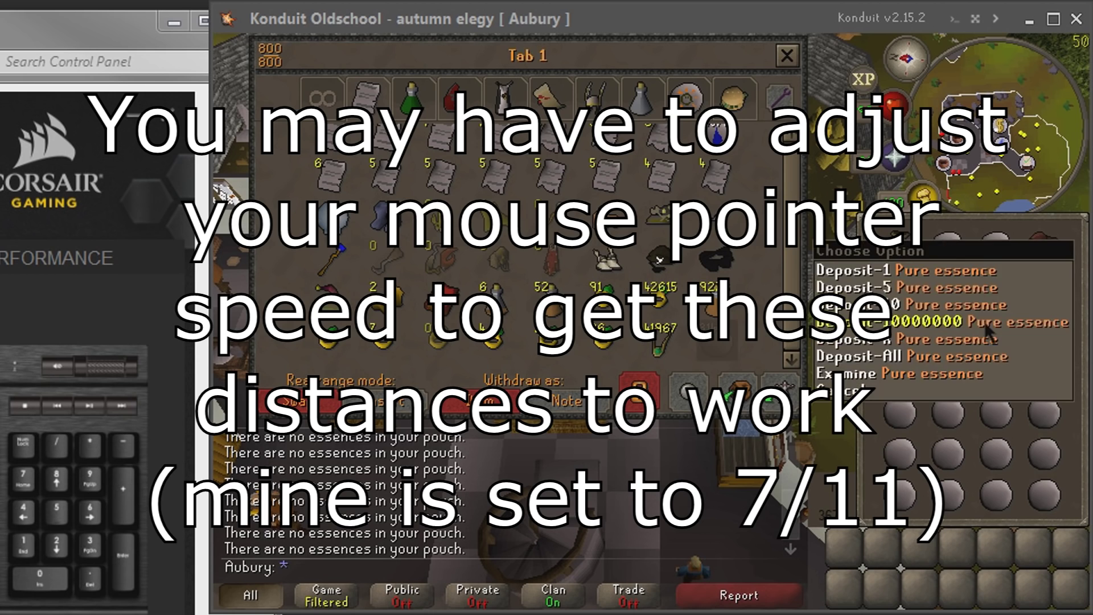
{"action": "left_click", "coordinate": [943, 337]}
{"action": "right_click", "coordinate": [715, 335]}
{"action": "left_click", "coordinate": [678, 412]}
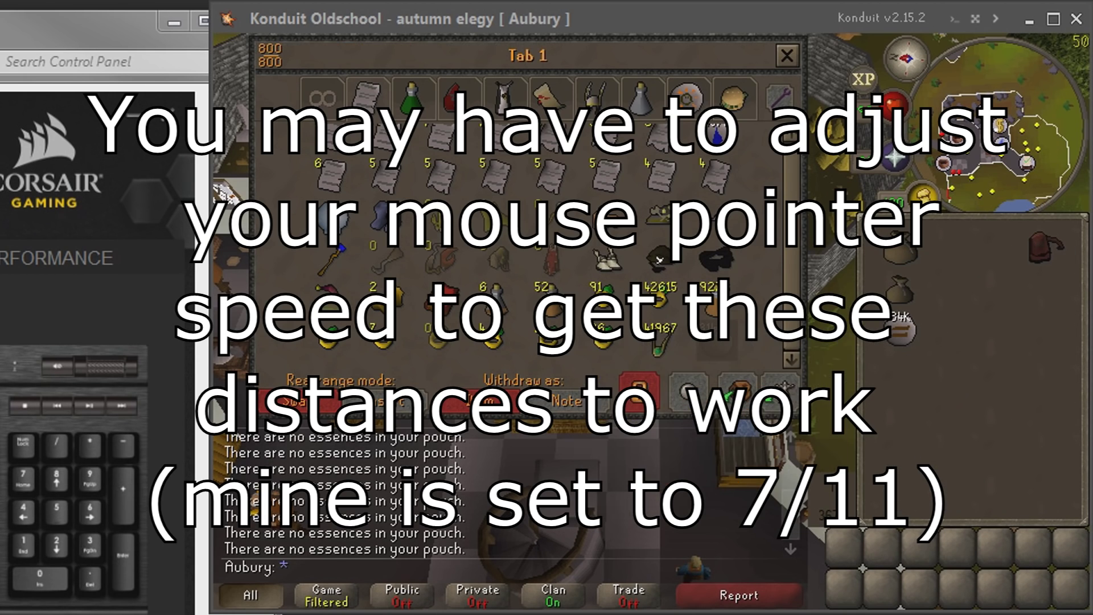
{"action": "right_click", "coordinate": [932, 257]}
{"action": "left_click", "coordinate": [975, 337]}
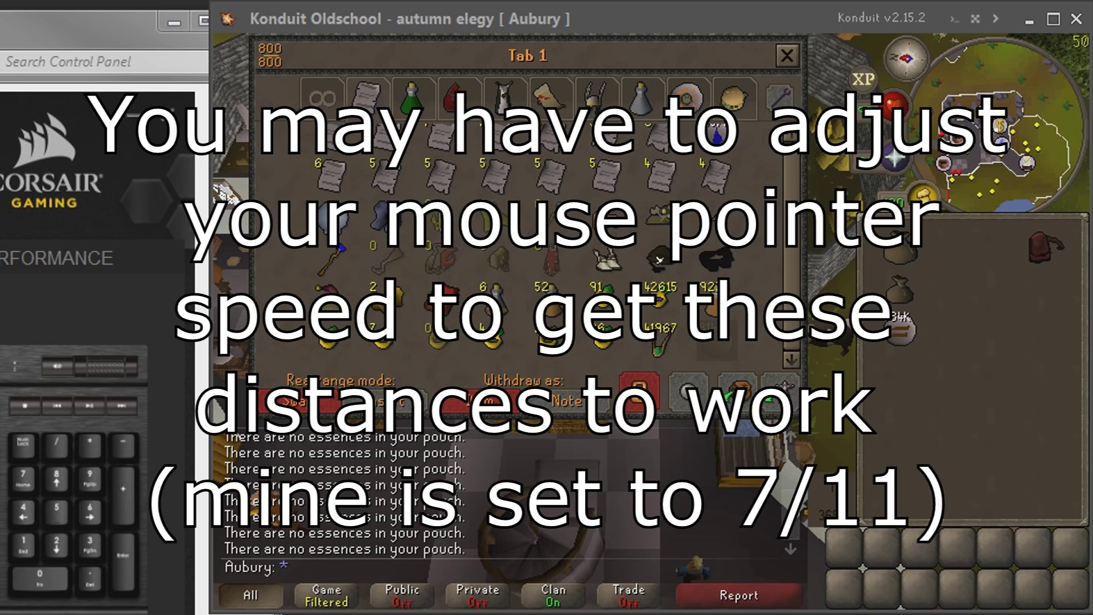
Withdraw, deposit, and finally withdraw Pure essence to fill the inventory.
{"action": "right_click", "coordinate": [719, 336]}
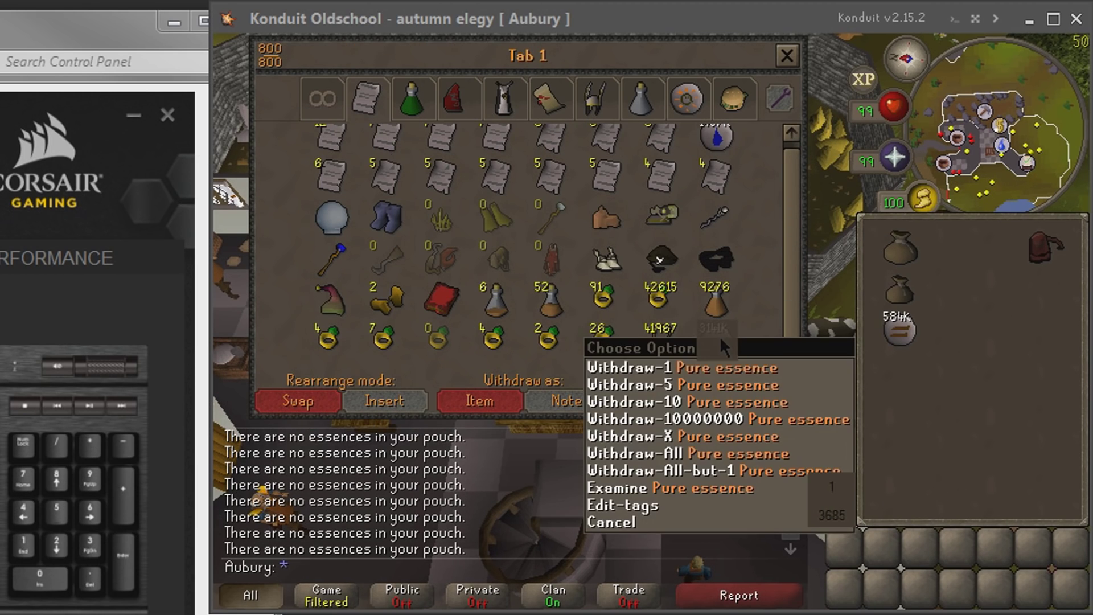
{"action": "right_click", "coordinate": [724, 335]}
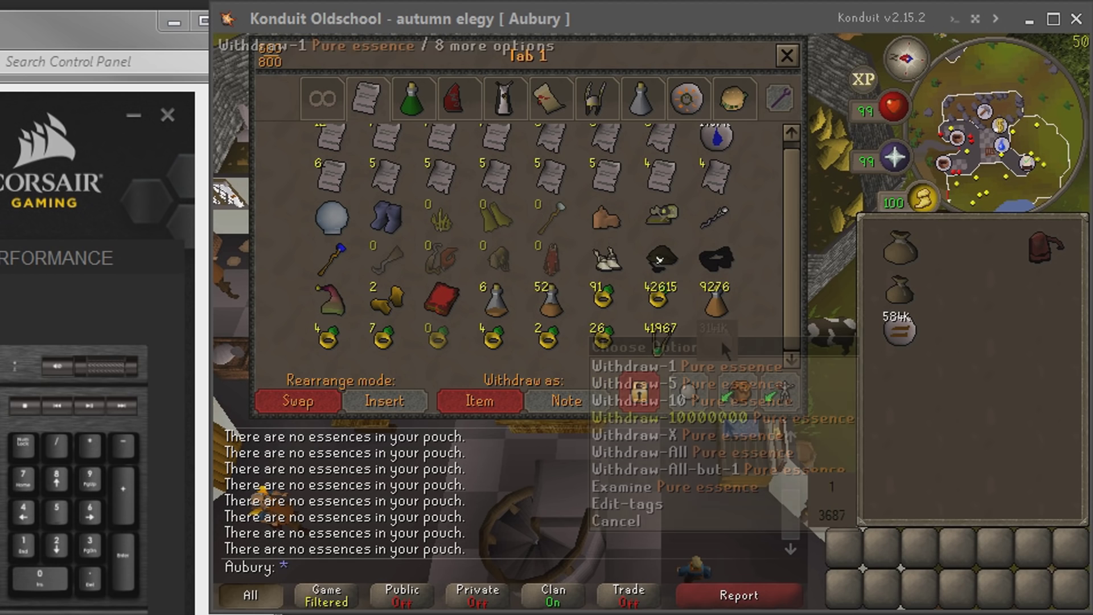
{"action": "right_click", "coordinate": [720, 322]}
{"action": "right_click", "coordinate": [717, 346]}
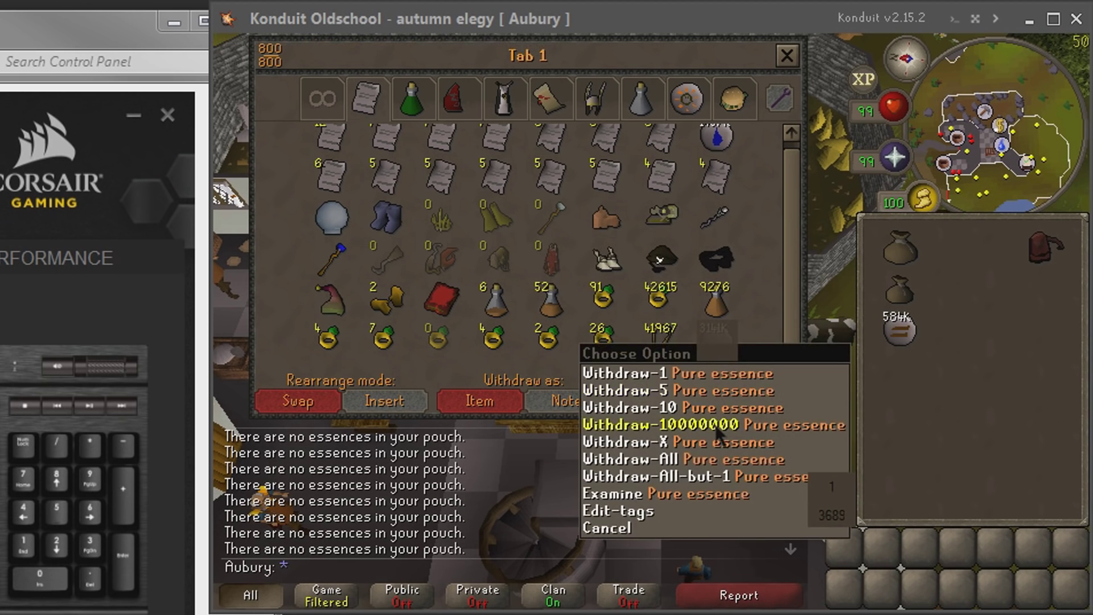
{"action": "right_click", "coordinate": [729, 332]}
{"action": "left_click", "coordinate": [727, 424]}
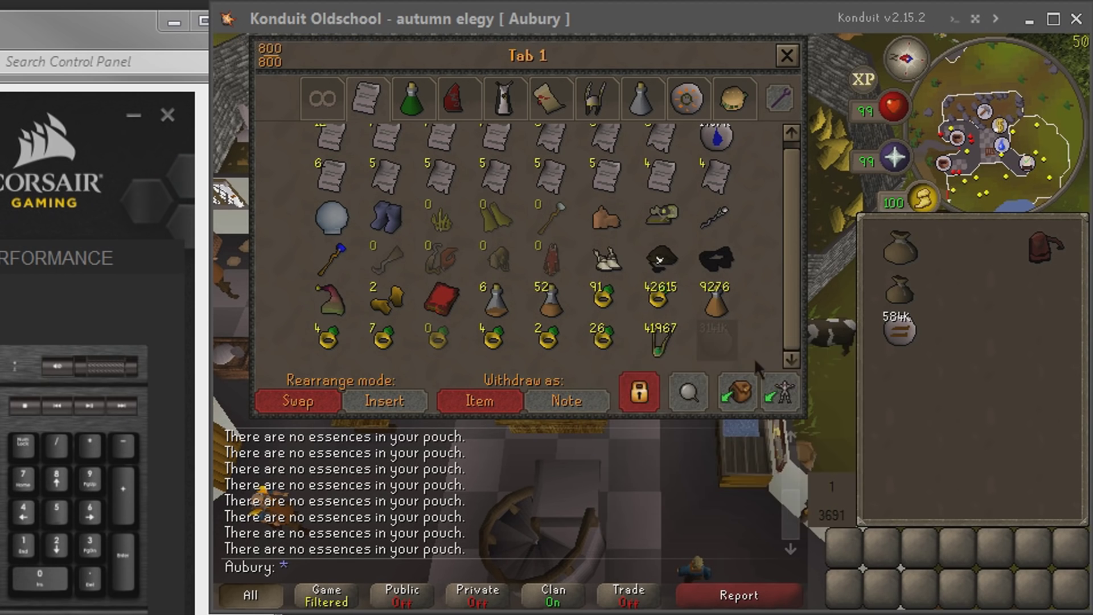
{"action": "right_click", "coordinate": [969, 245]}
{"action": "left_click", "coordinate": [952, 337]}
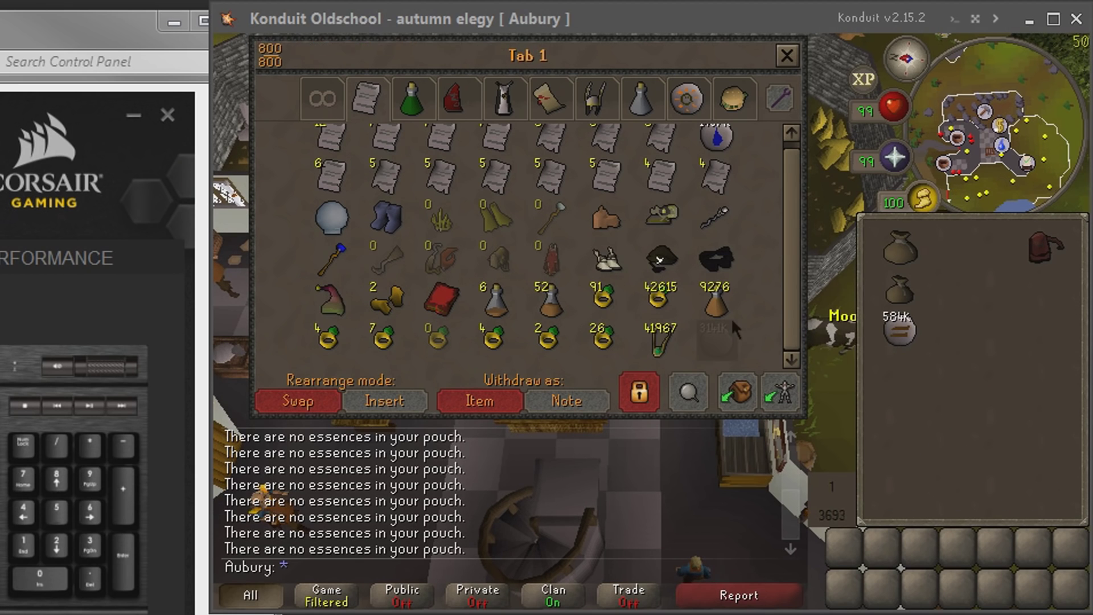
{"action": "right_click", "coordinate": [718, 339]}
{"action": "left_click", "coordinate": [718, 447]}
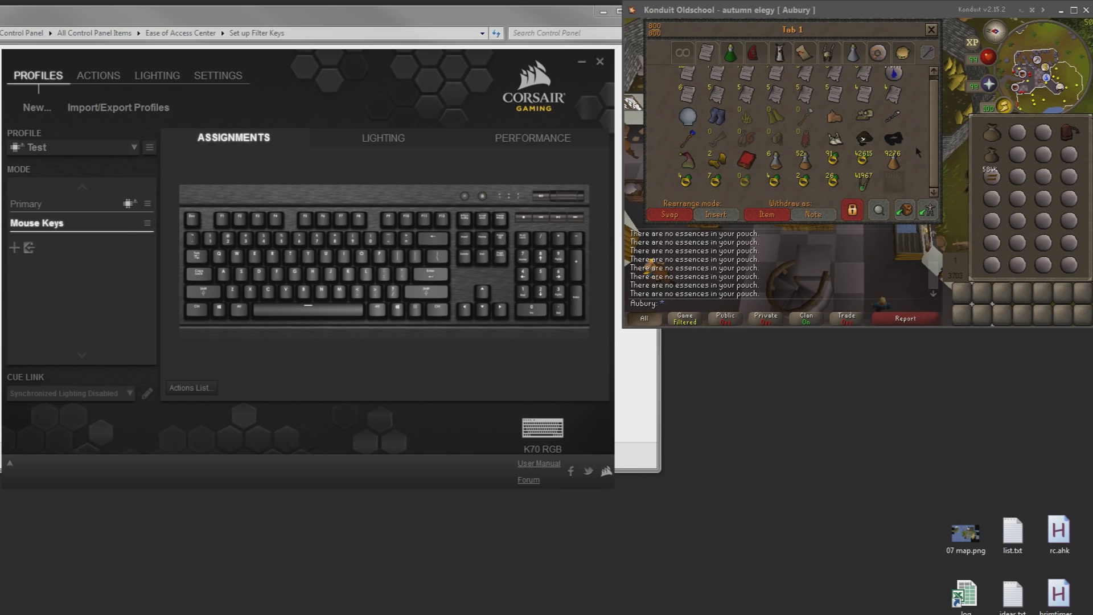
Close the bank and toggle the keyboard between Primary and Mouse Keys modes with F12.
{"action": "key", "text": "Escape"}
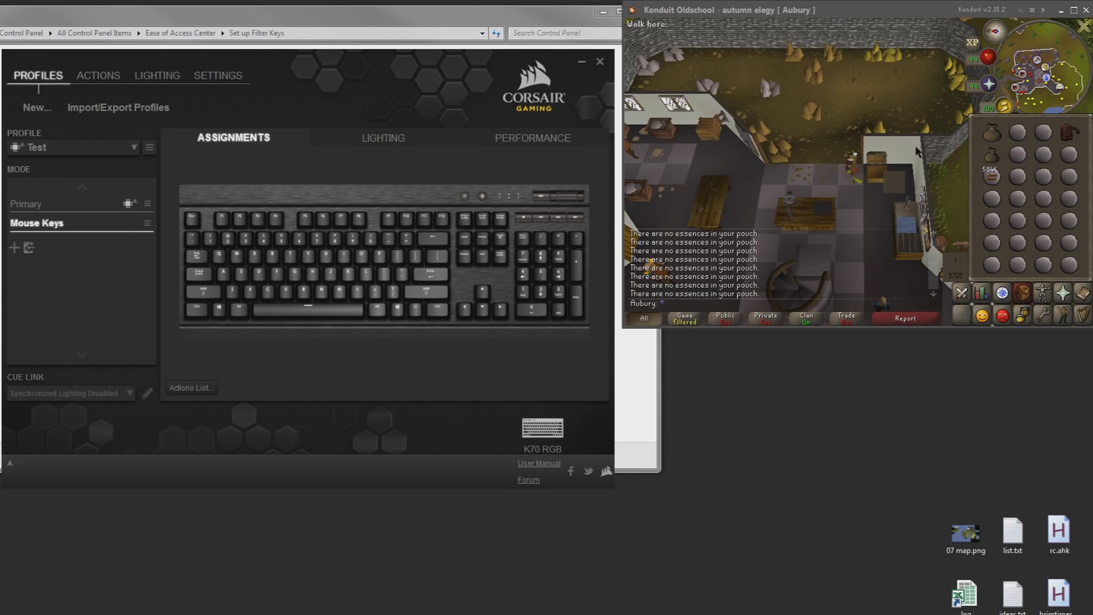
{"action": "key", "text": "F12"}
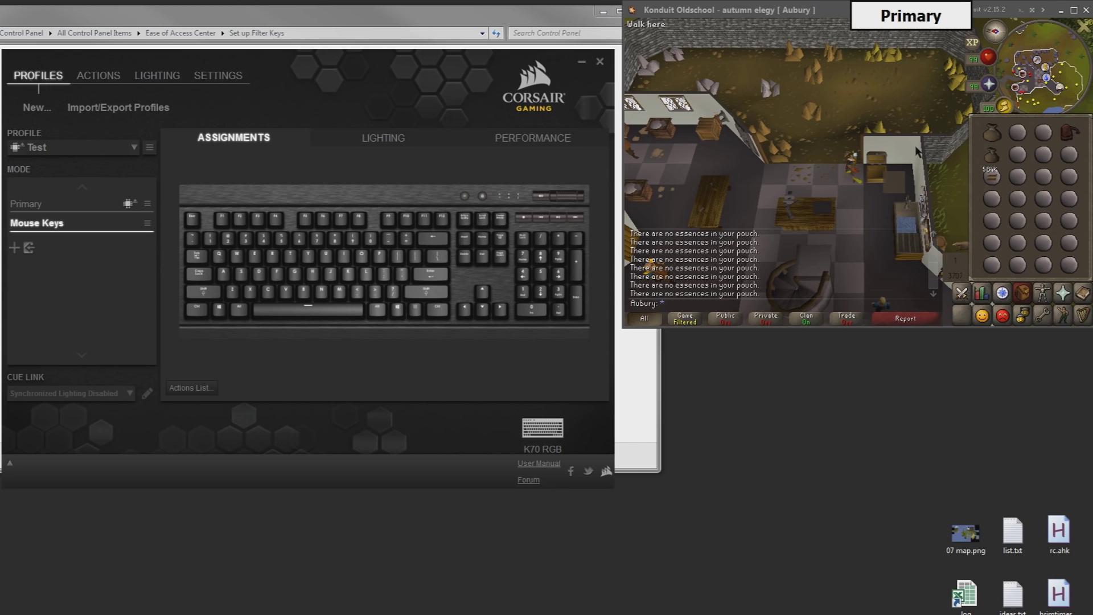
{"action": "key", "text": "F12"}
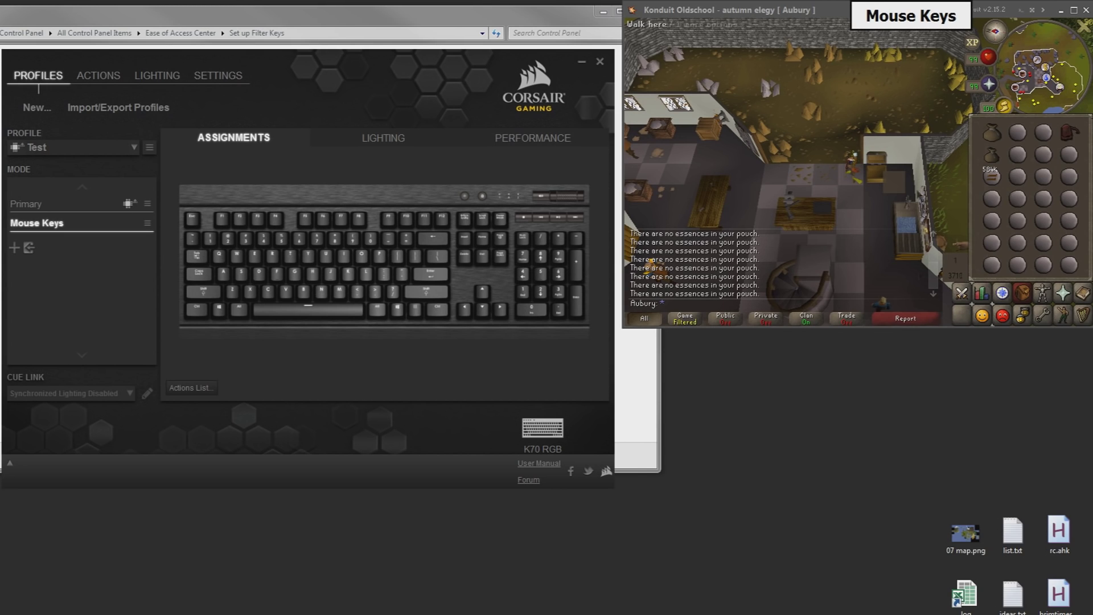
{"action": "key", "text": "super"}
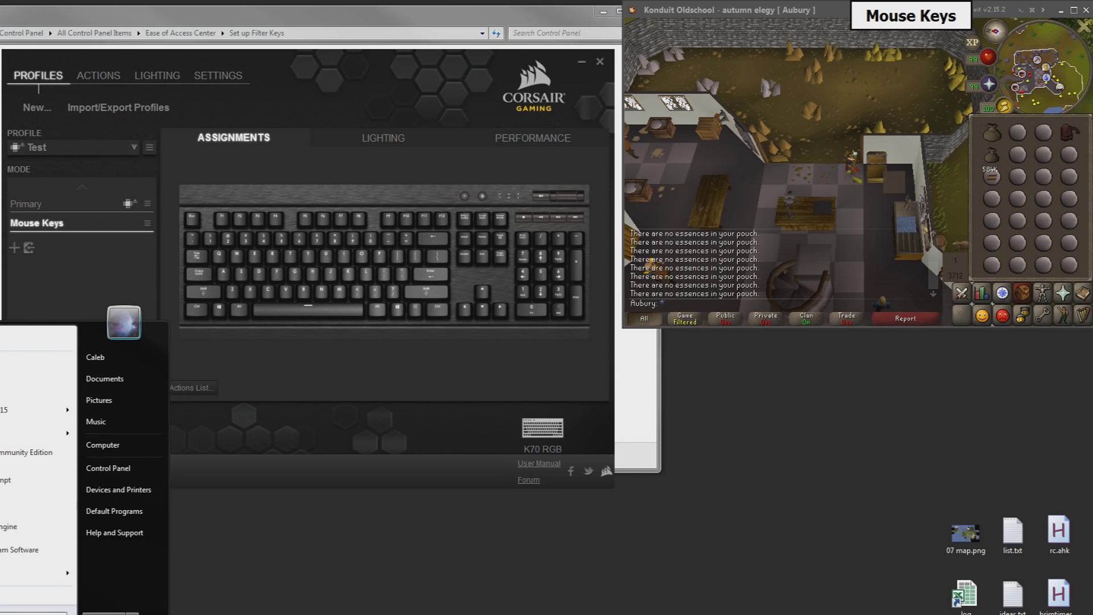
{"action": "key", "text": "super"}
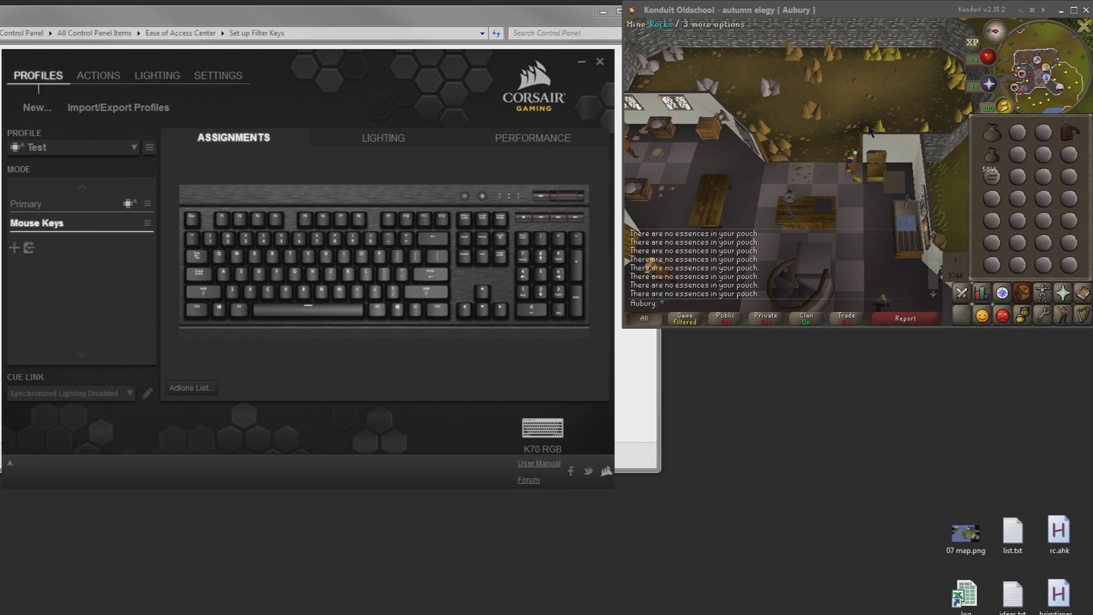
Test digits 234 across mode toggles, walk toward the doorway, and end in Primary mode.
{"action": "key", "text": "Pause"}
{"action": "key", "text": "Pause"}
{"action": "key", "text": "Pause"}
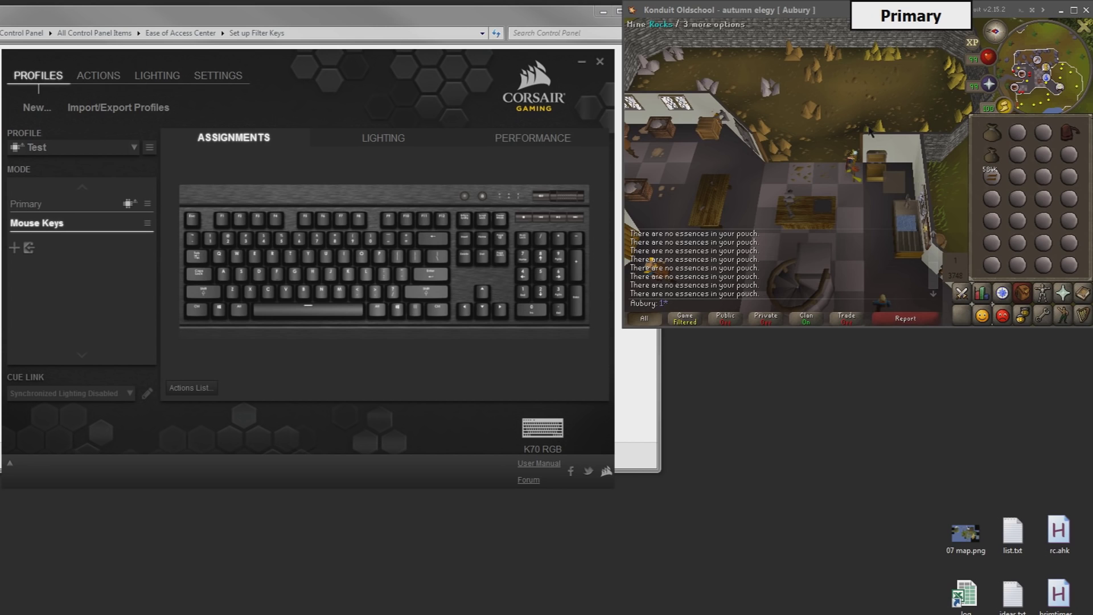
{"action": "type", "text": "234"}
{"action": "key", "text": "Pause"}
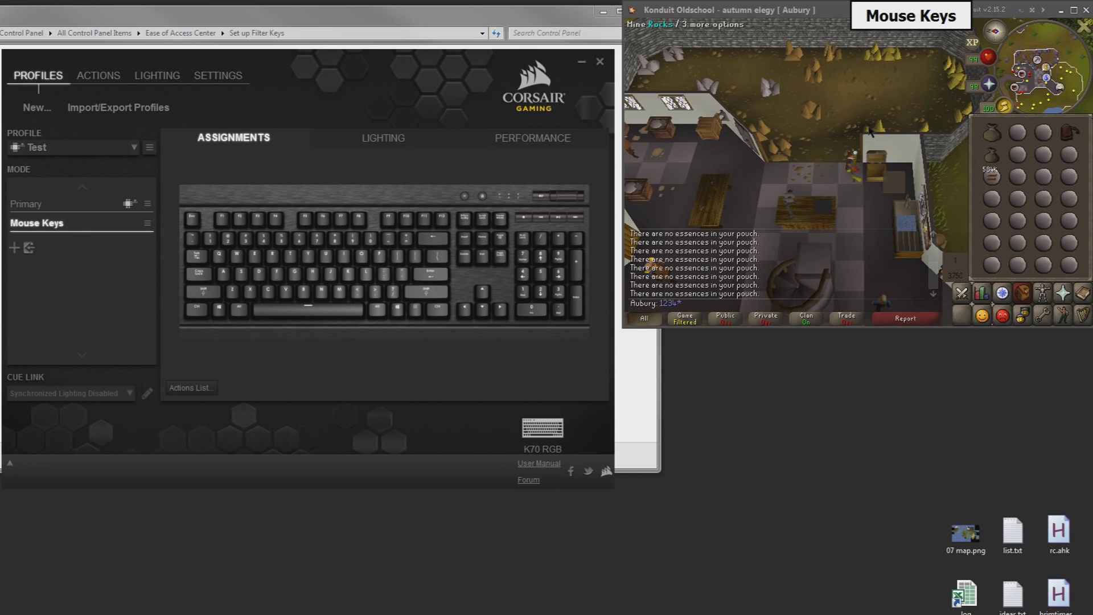
{"action": "left_click", "coordinate": [889, 170]}
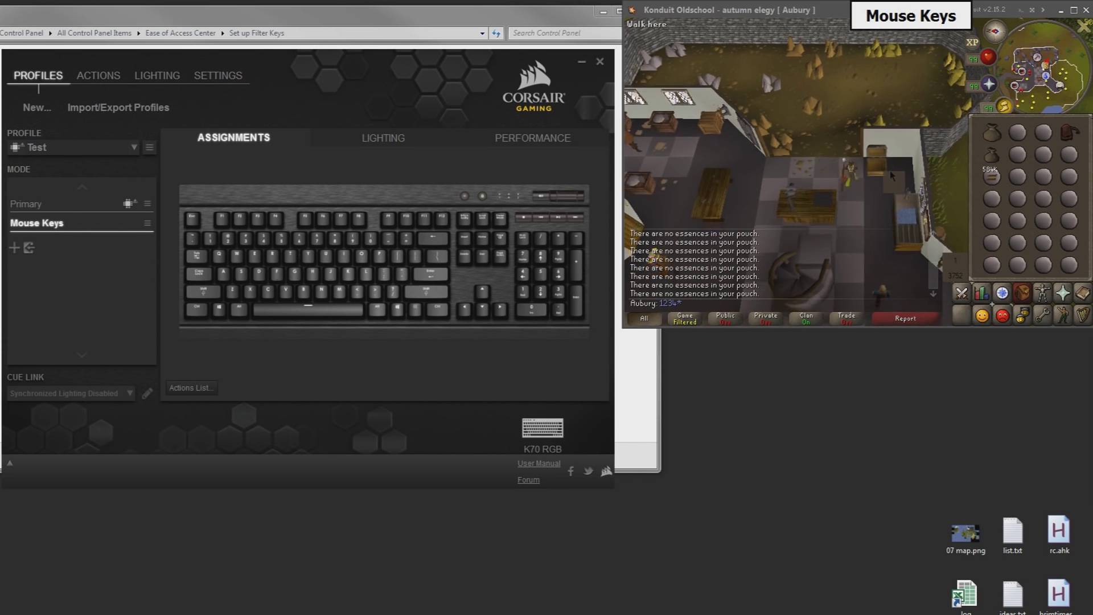
{"action": "key", "text": "Pause"}
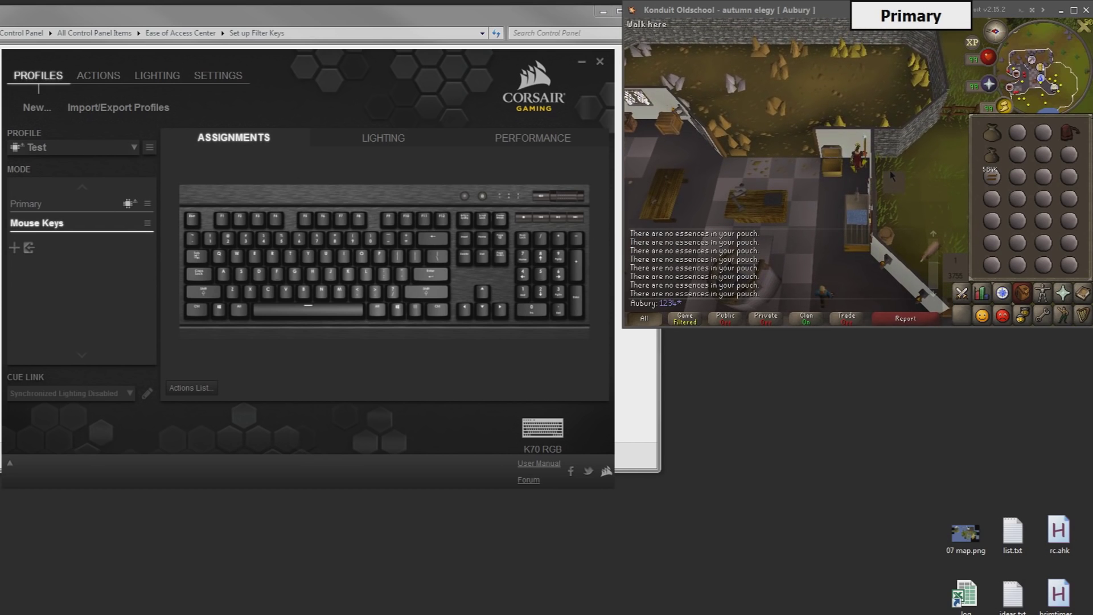
{"action": "key", "text": "BackSpace"}
{"action": "key", "text": "BackSpace"}
{"action": "key", "text": "BackSpace"}
{"action": "key", "text": "BackSpace"}
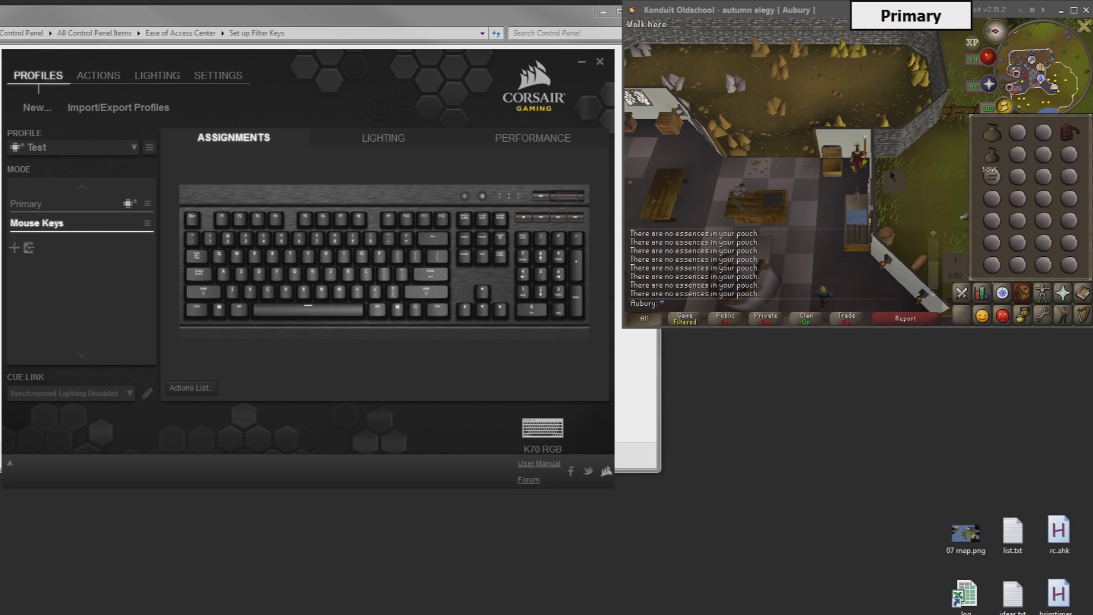